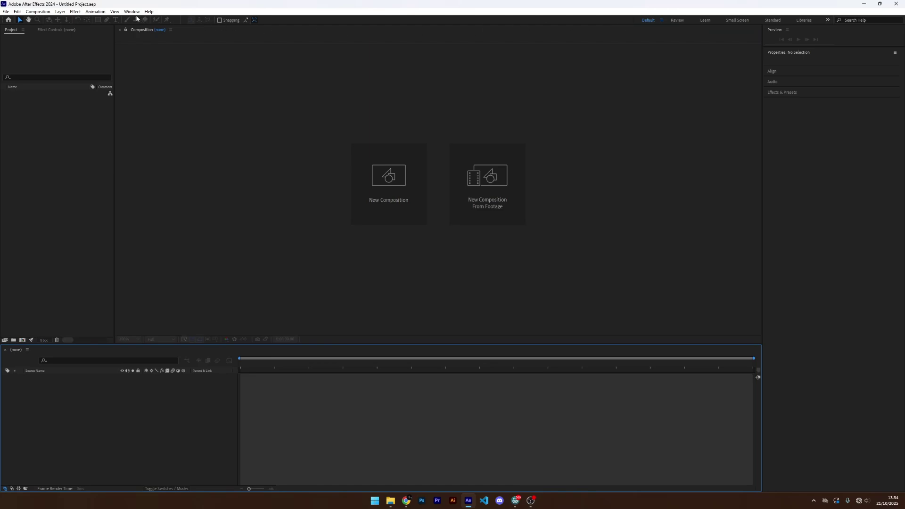
left_click(131, 12)
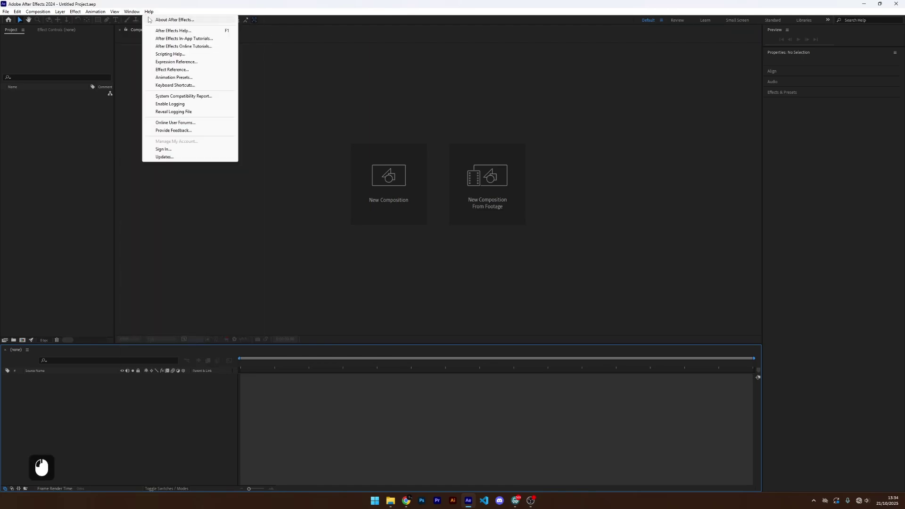
mouse_move(252, 20)
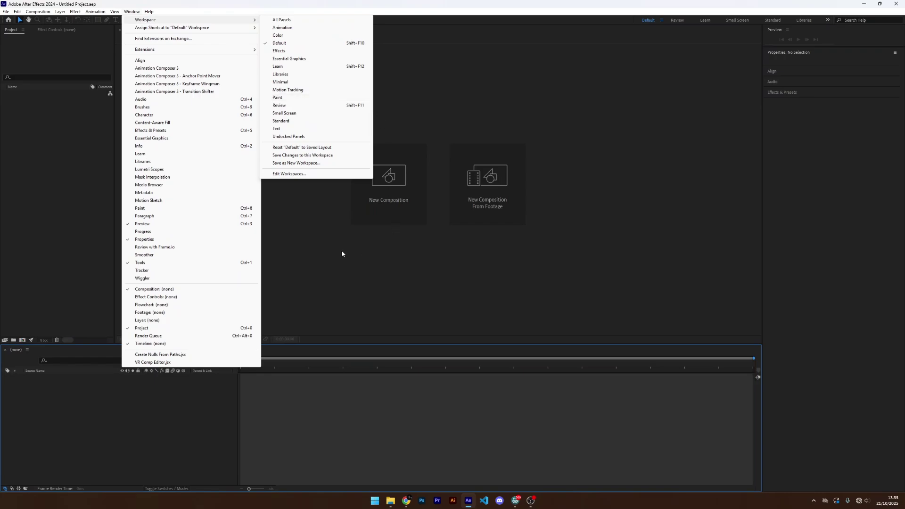
left_click(441, 259)
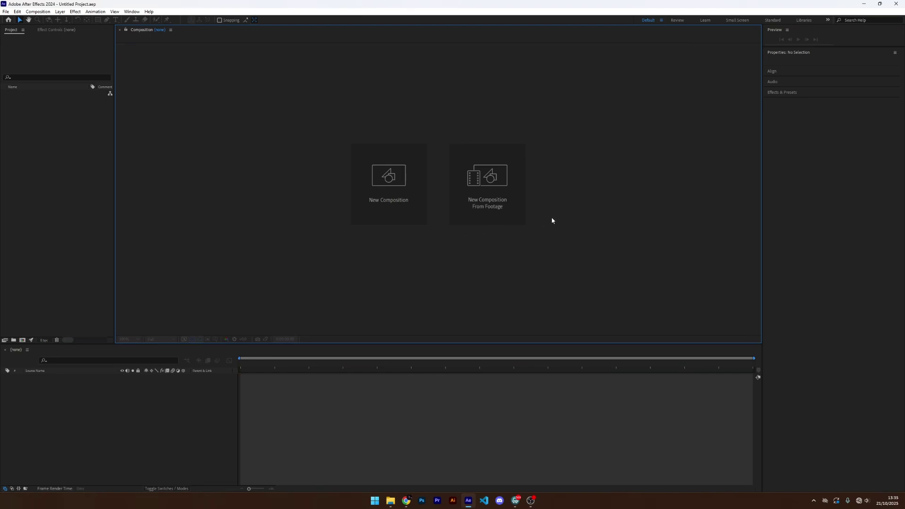
- Close the Preview and Properties panels in the default workspace
left_click(774, 32)
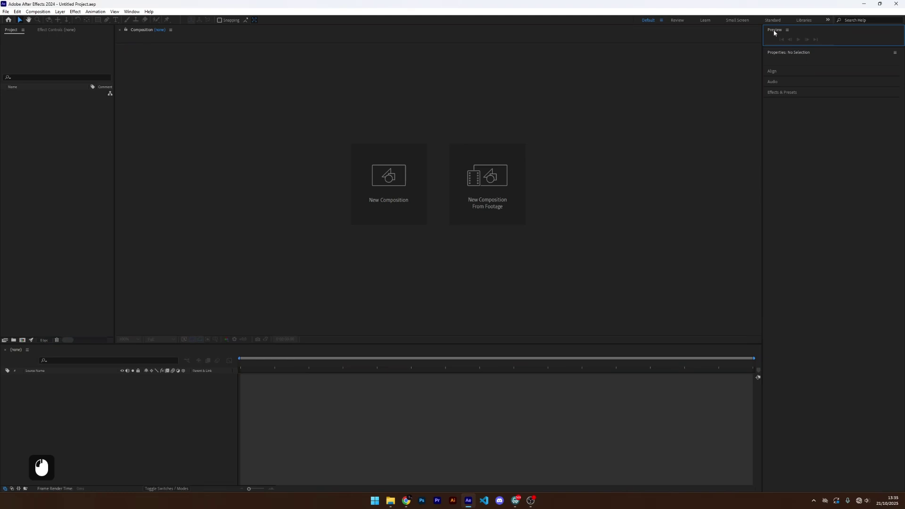
right_click(777, 32)
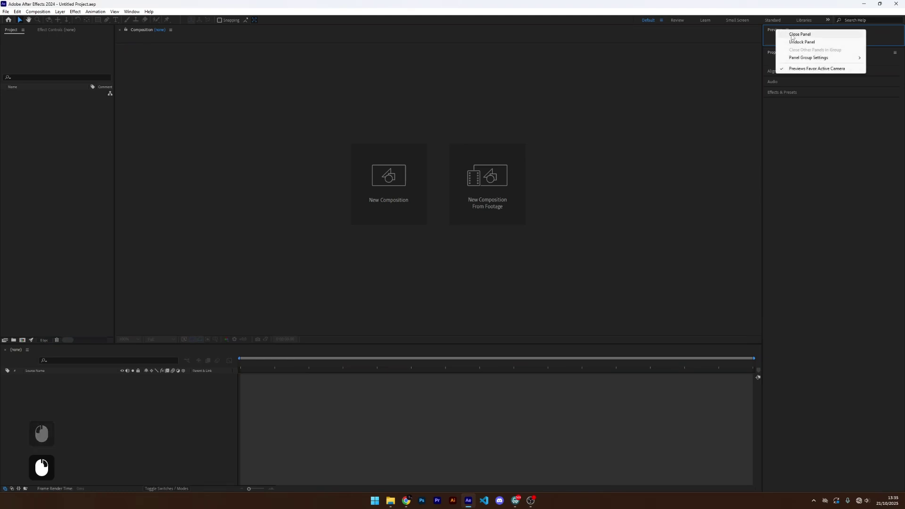
right_click(775, 30)
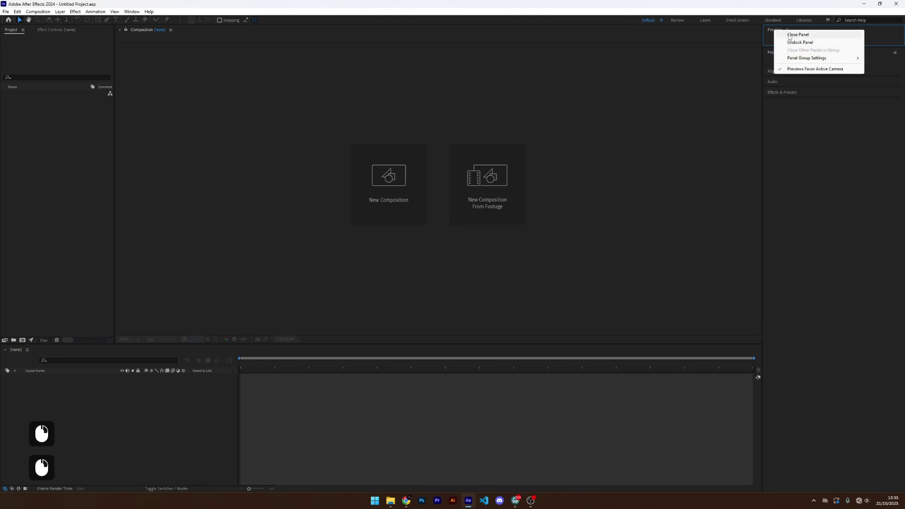
left_click(789, 36)
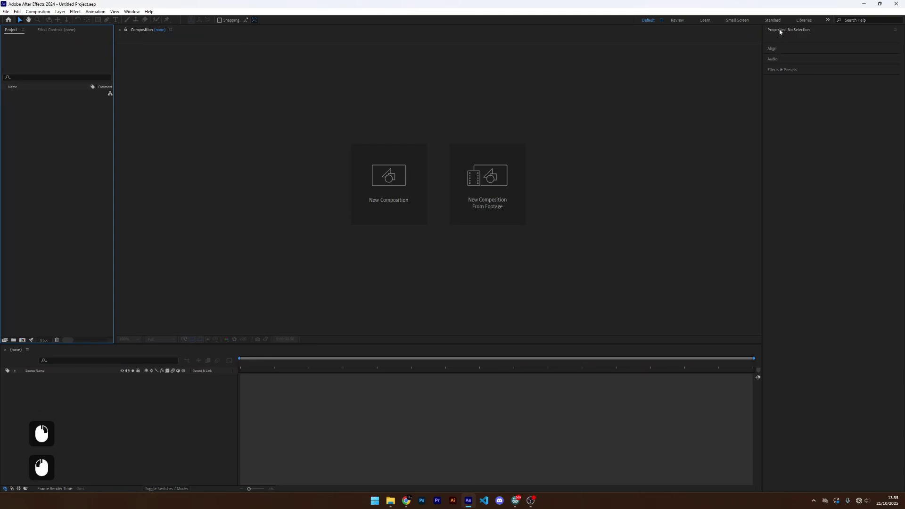
left_click(777, 30)
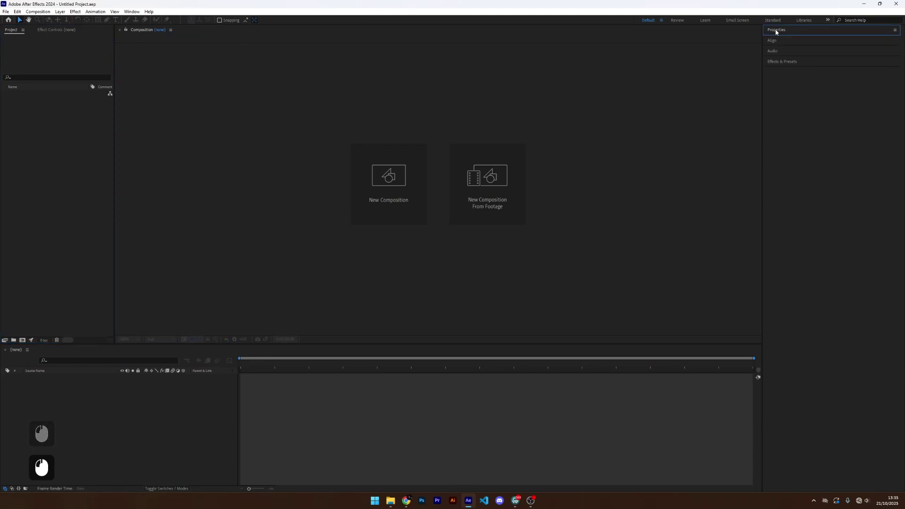
right_click(776, 31)
left_click(789, 35)
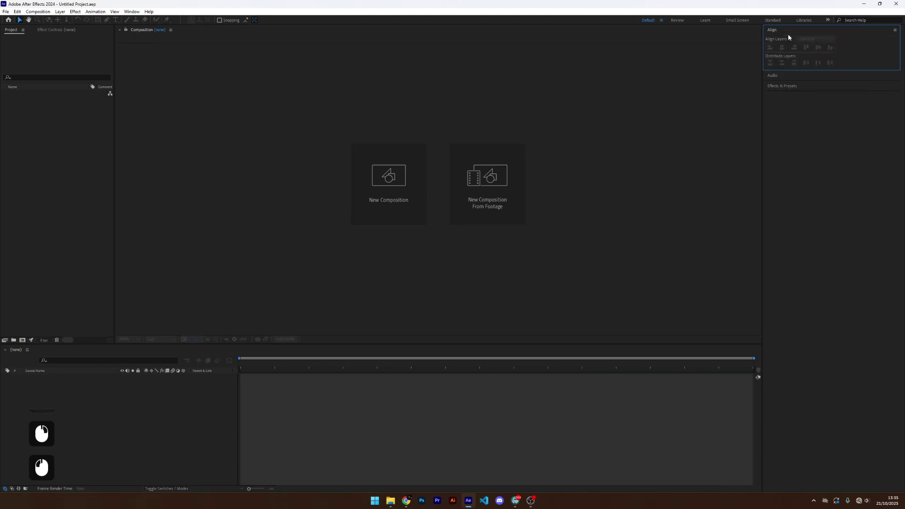
- Close the Align, Audio and Effects & Presets panels so the whole side panel group is removed
right_click(774, 33)
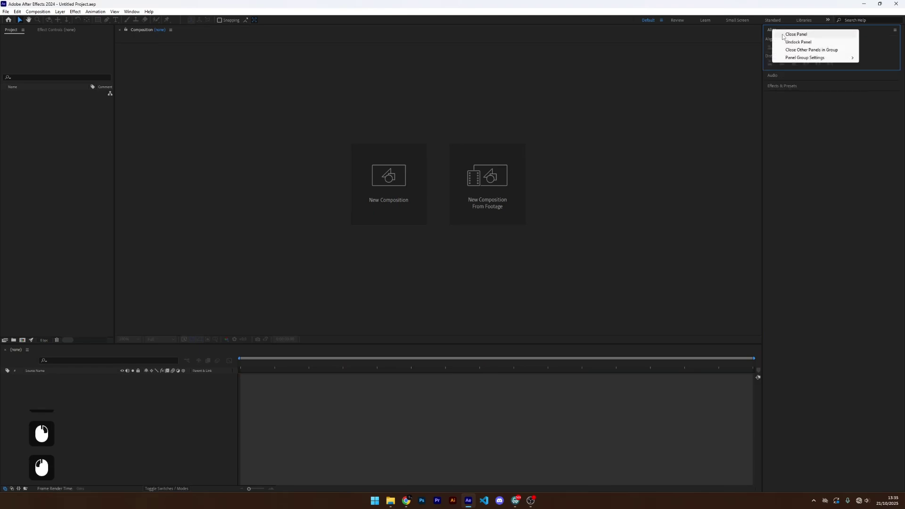
left_click(783, 35)
right_click(778, 30)
left_click(784, 34)
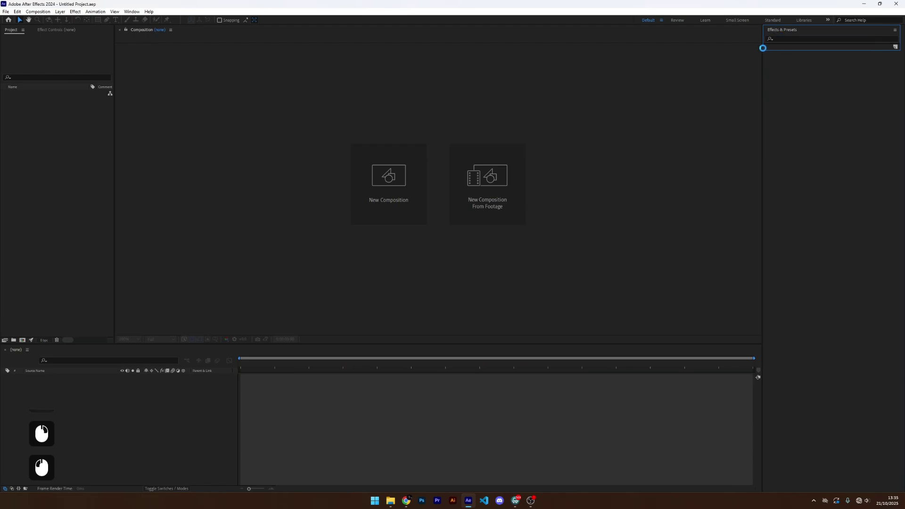
right_click(781, 30)
left_click(793, 36)
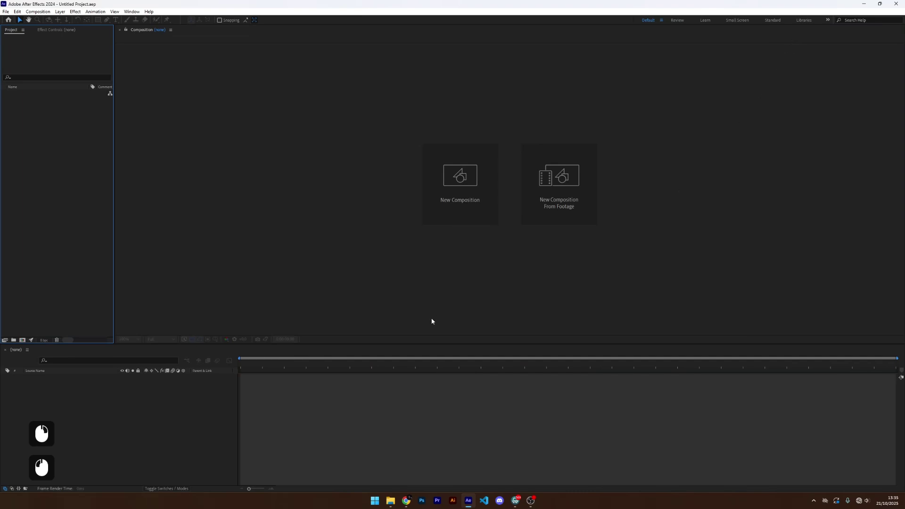
- Look over the remaining Composition, Project, Effect Controls and Timeline panels, leaving Effect Controls in front of Project
left_click(324, 182)
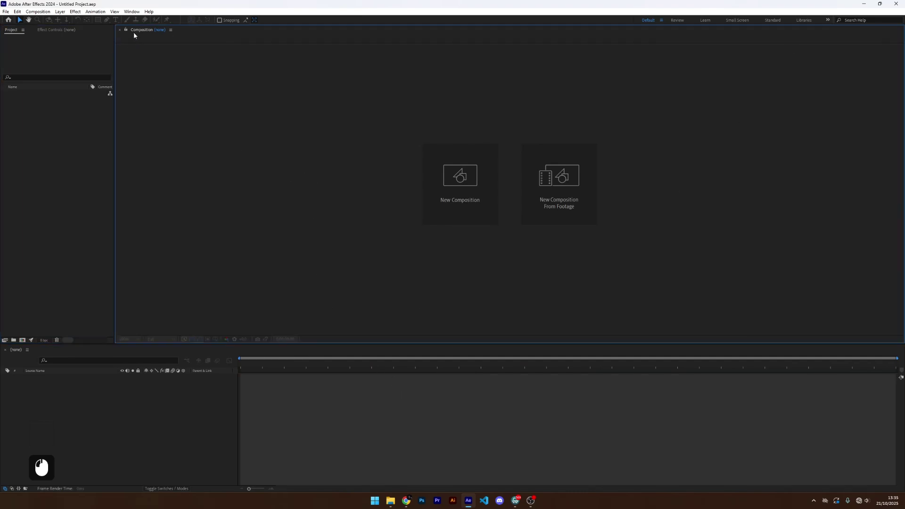
left_click(11, 33)
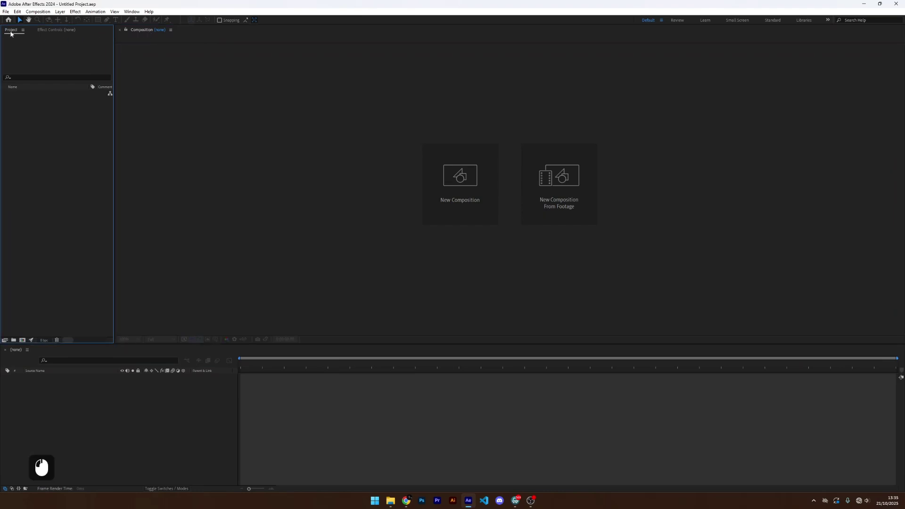
left_click(53, 31)
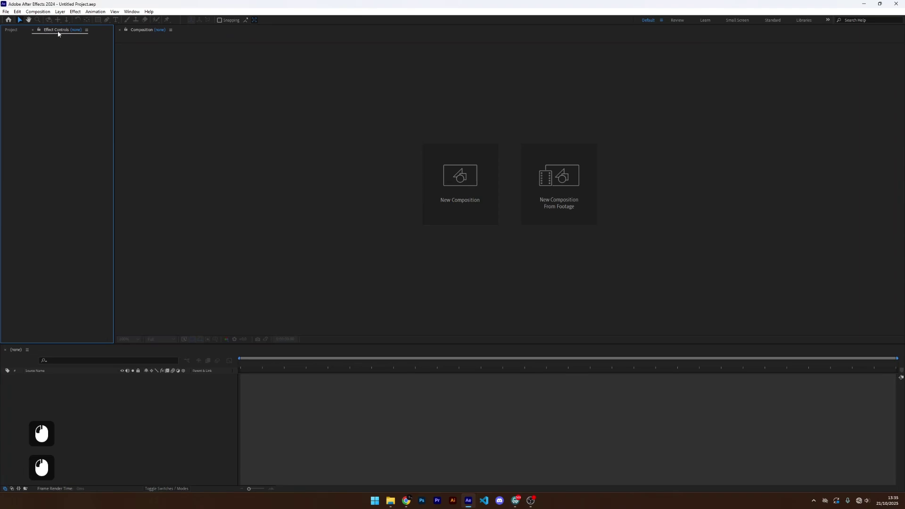
left_click(130, 410)
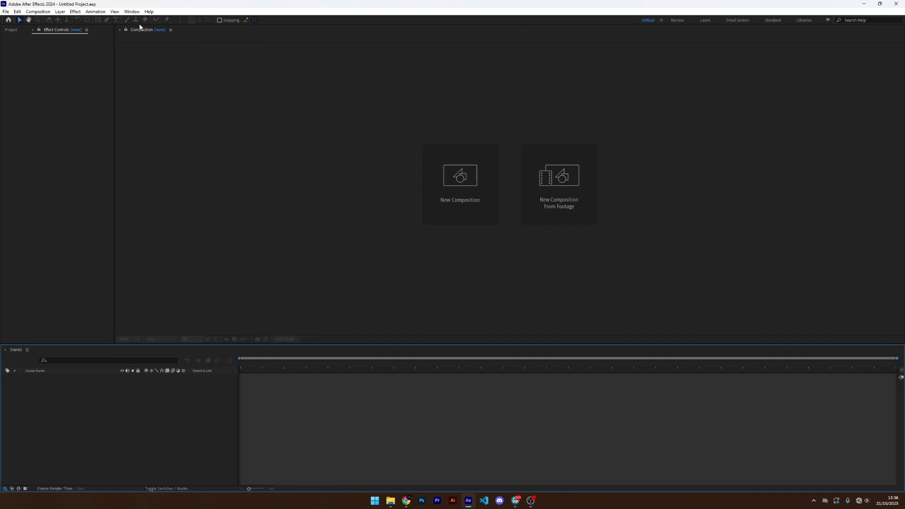
- Open the Align panel, undock it, and dock it as a column along the right edge of the Composition panel
left_click(133, 12)
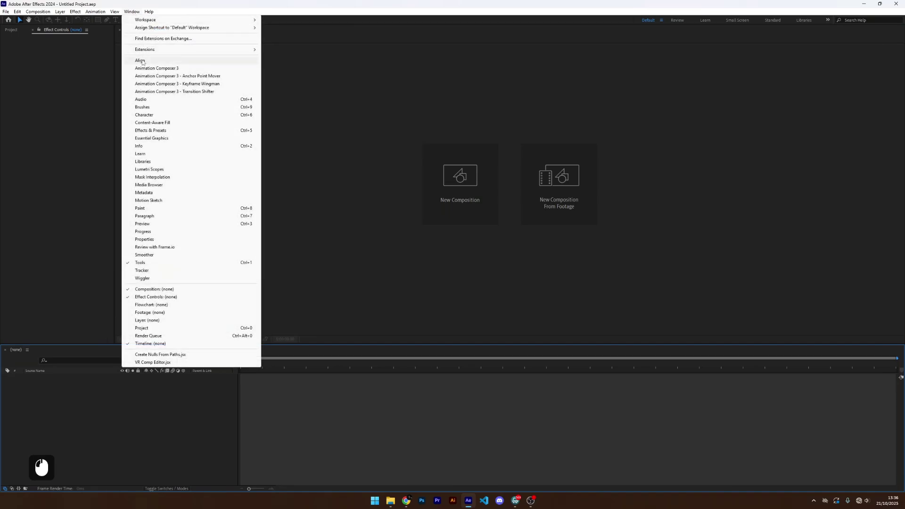
left_click(141, 62)
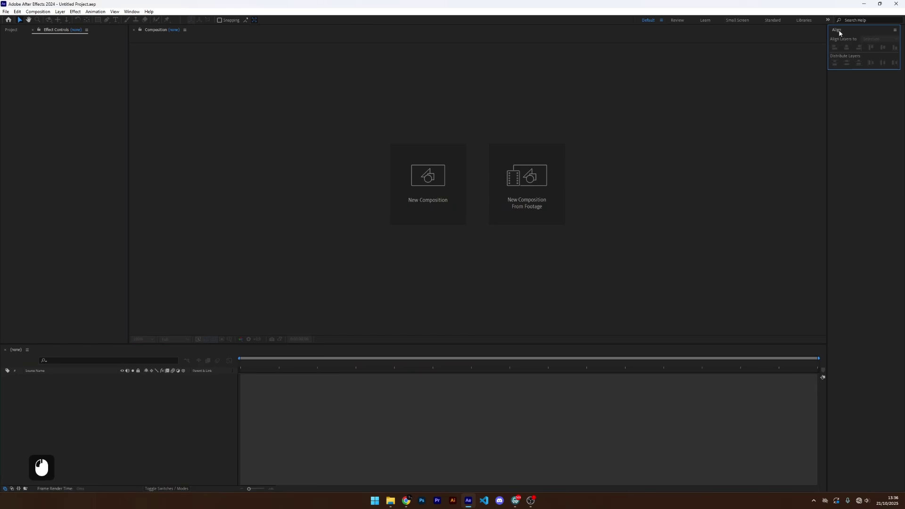
right_click(864, 32)
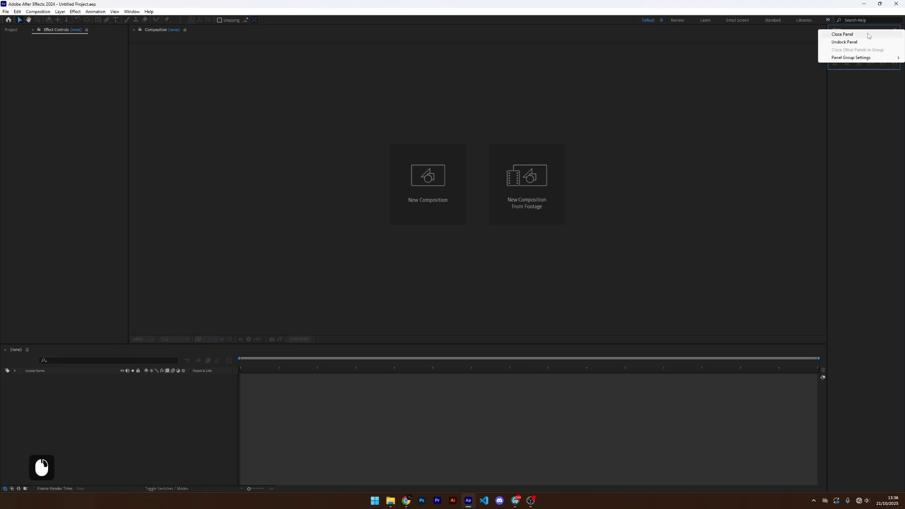
left_click(845, 42)
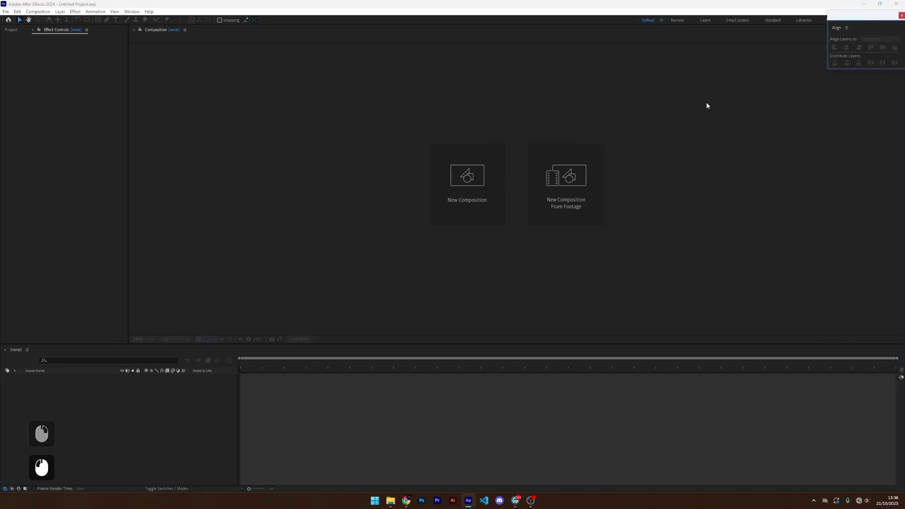
left_click_drag(867, 15, 514, 111)
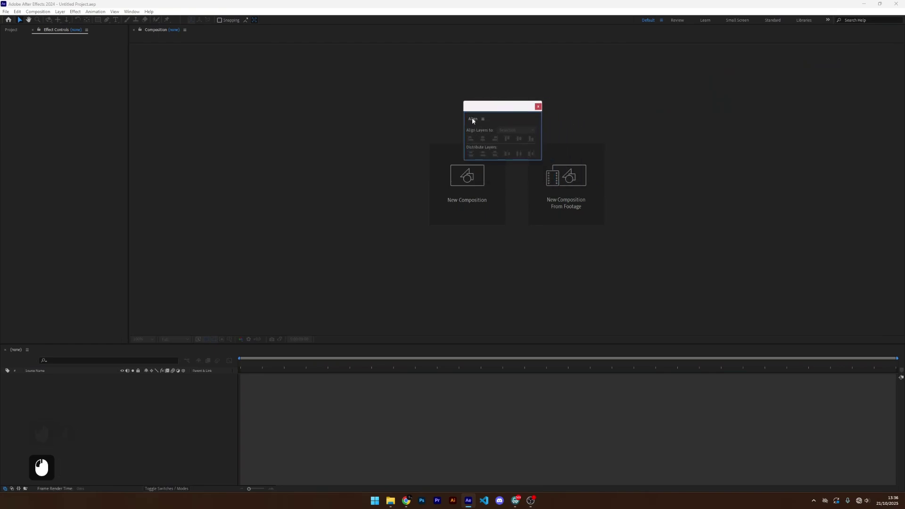
left_click_drag(474, 120, 896, 121)
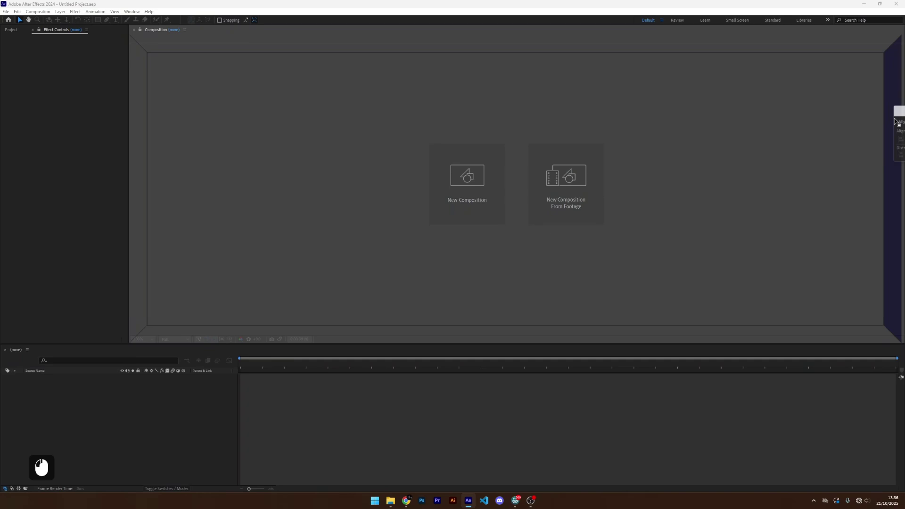
left_click_drag(896, 121, 896, 122)
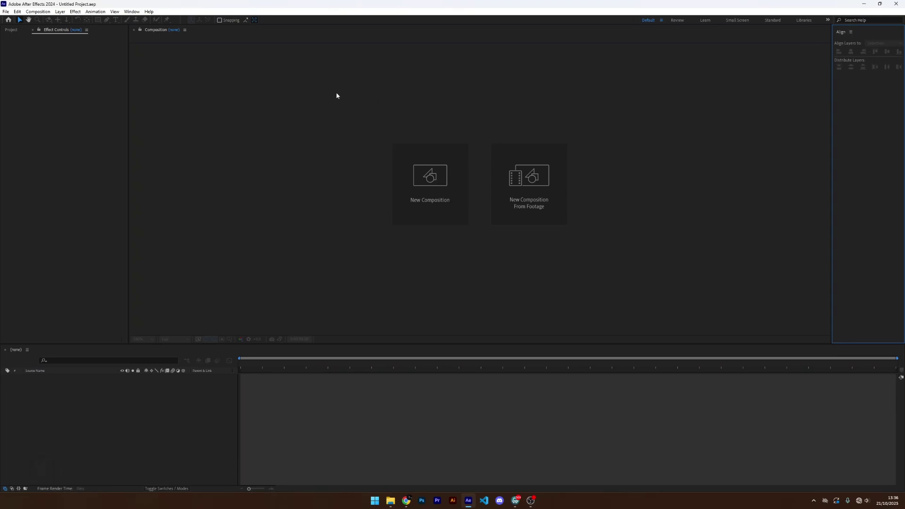
- Open the Character panel, undock it and dock it directly below the Align panel, then reduce the Align panel's height
left_click(132, 12)
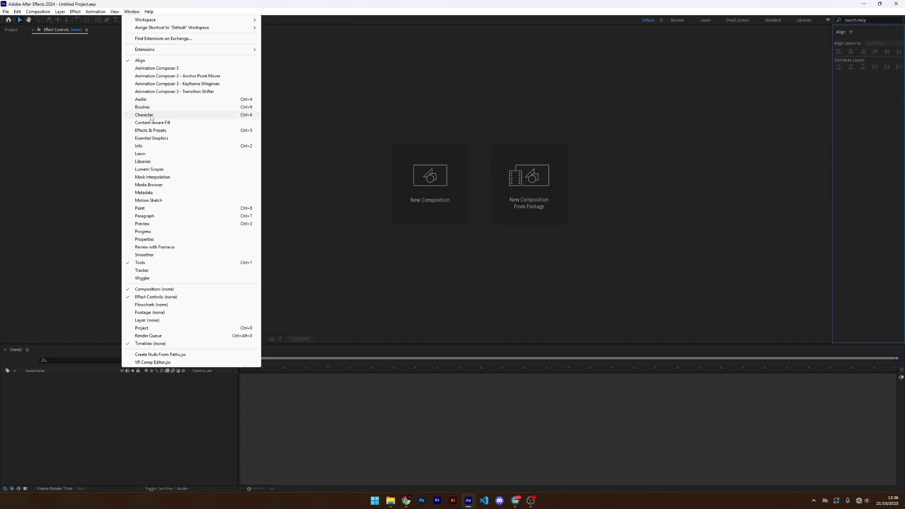
left_click(146, 115)
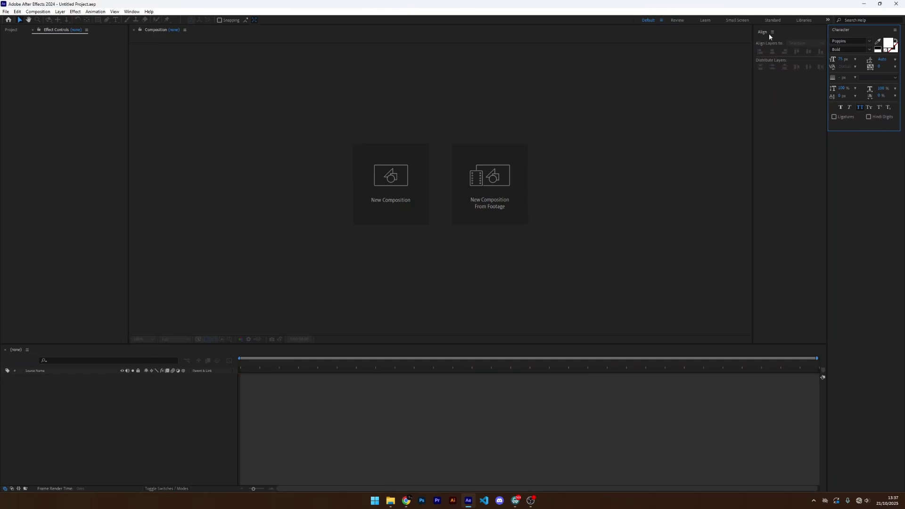
right_click(847, 32)
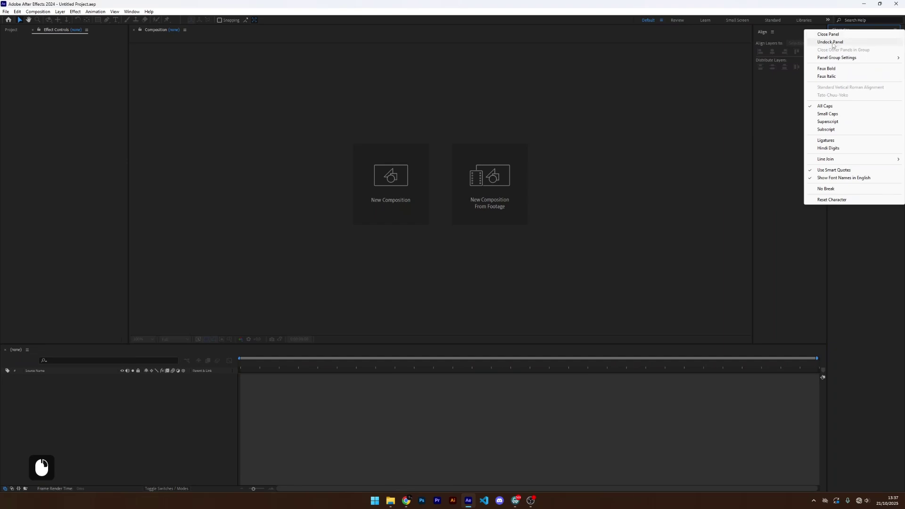
left_click(836, 45)
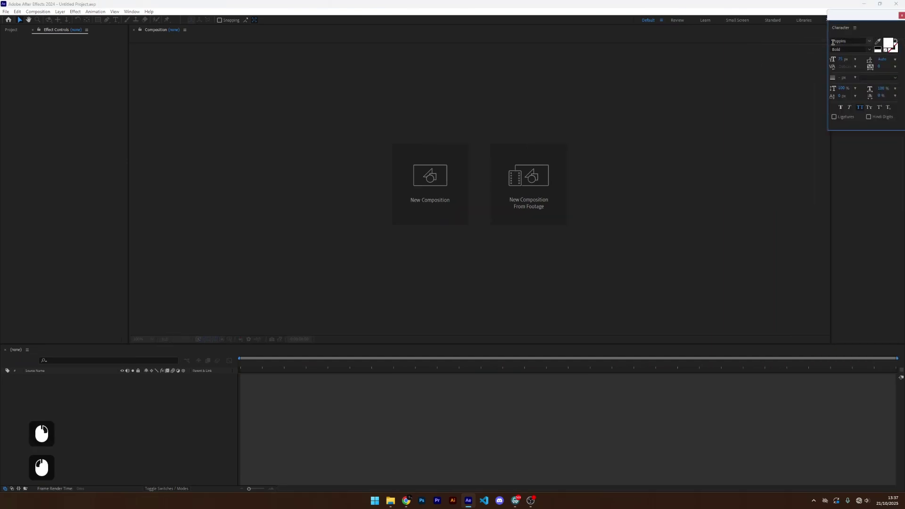
left_click_drag(845, 15, 676, 102)
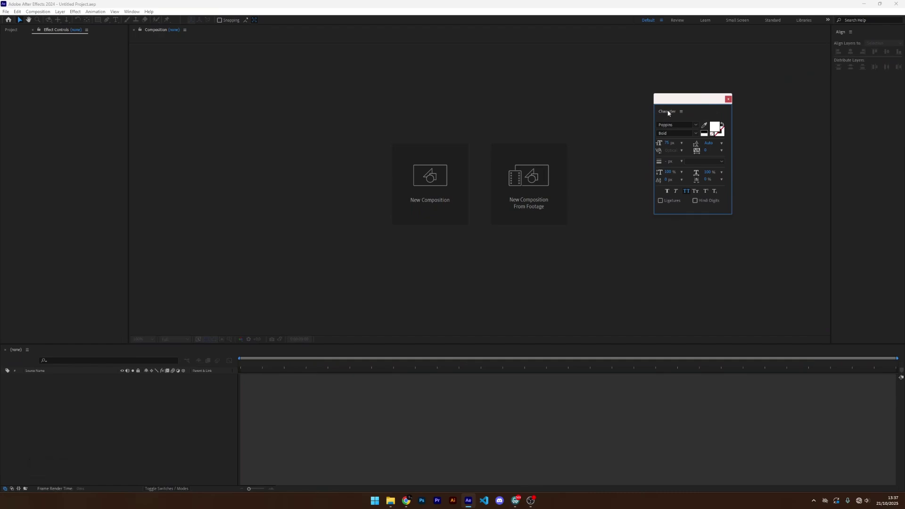
left_click_drag(671, 111, 862, 340)
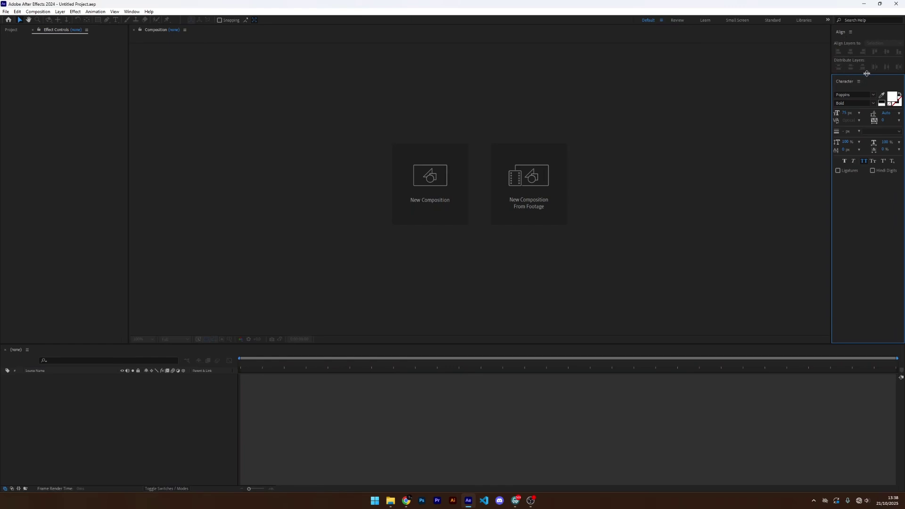
left_click_drag(868, 73, 863, 49)
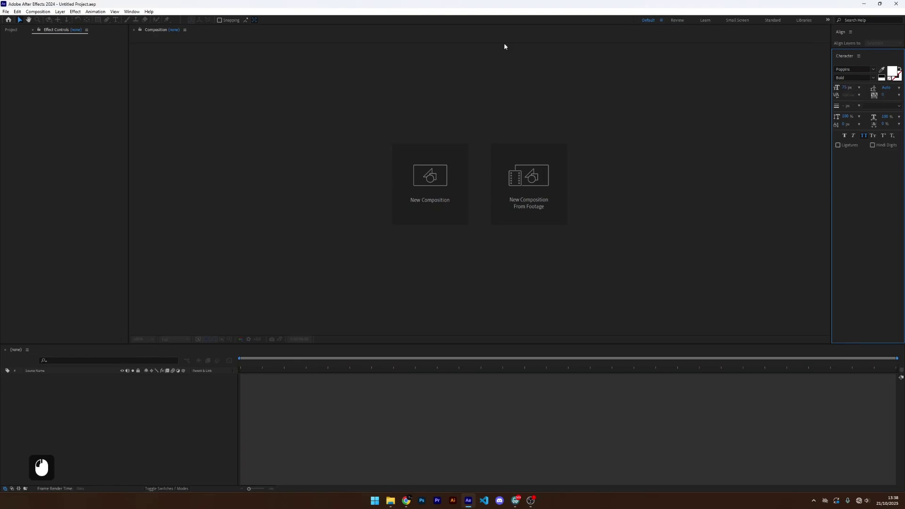
- Open the Effects & Presets panel, undock it, and dock it directly below the Character panel
left_click(133, 12)
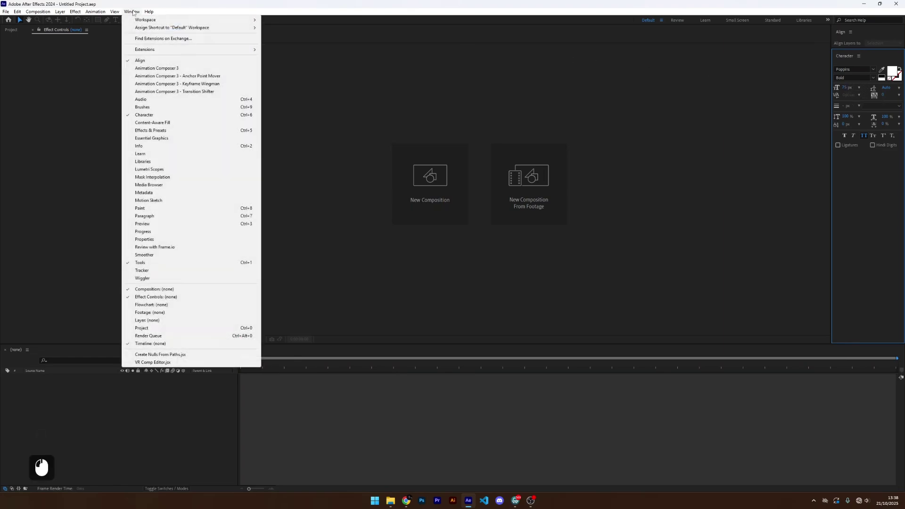
left_click(157, 132)
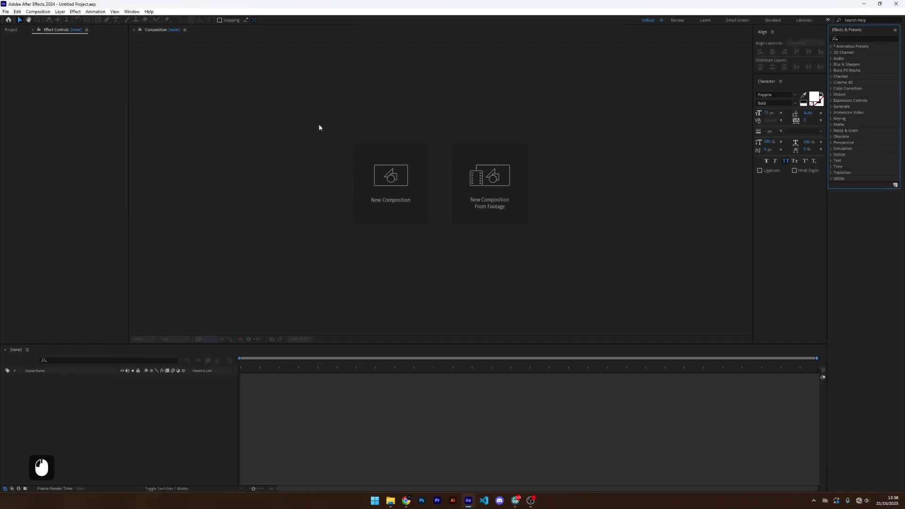
right_click(851, 30)
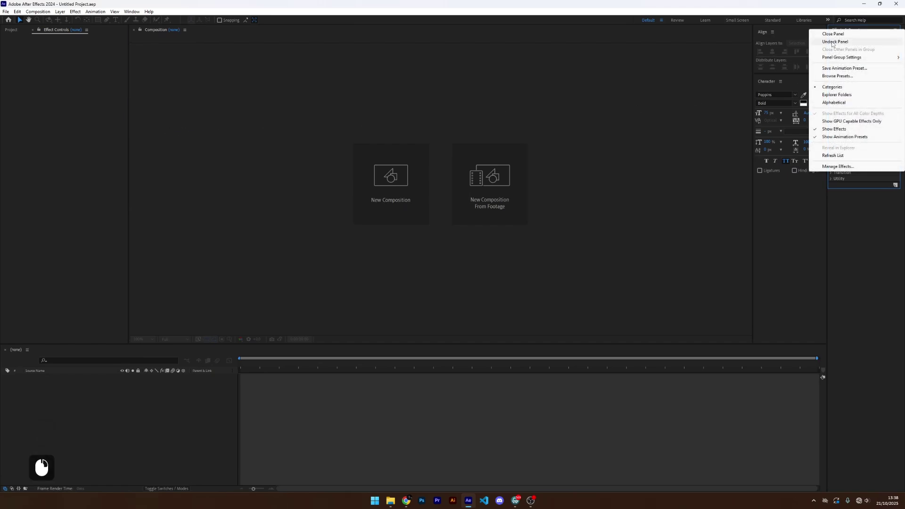
left_click(833, 42)
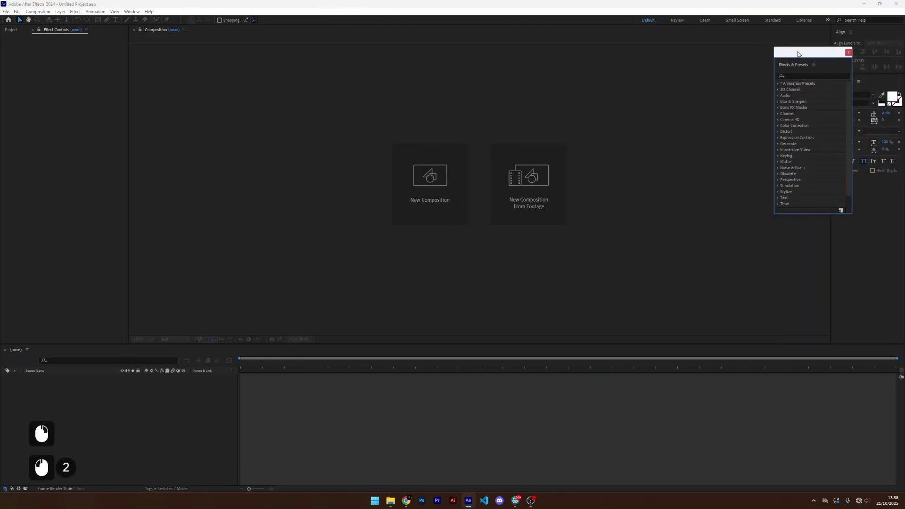
left_click_drag(798, 52, 713, 104)
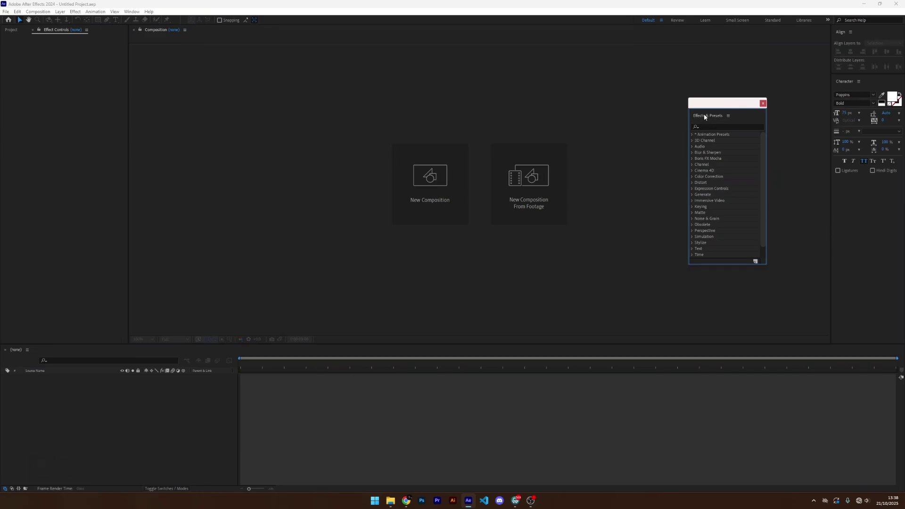
left_click_drag(706, 117, 857, 338)
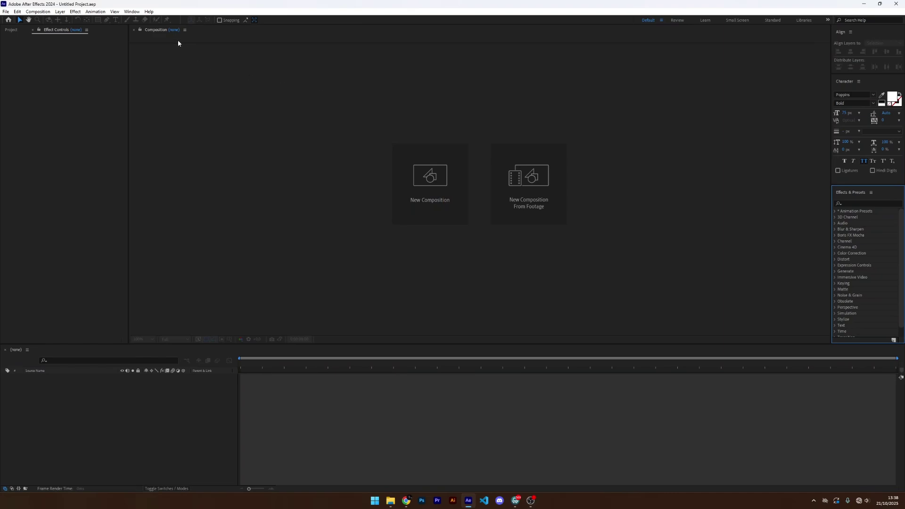
- Open the Animation Composer 3 - Anchor Point Mover panel and dock it below the Effects & Presets panel
left_click(133, 13)
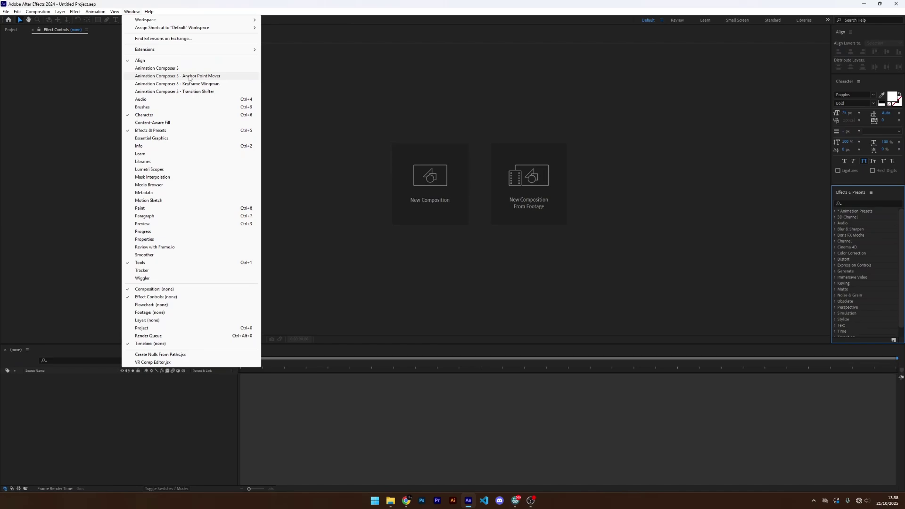
left_click(213, 76)
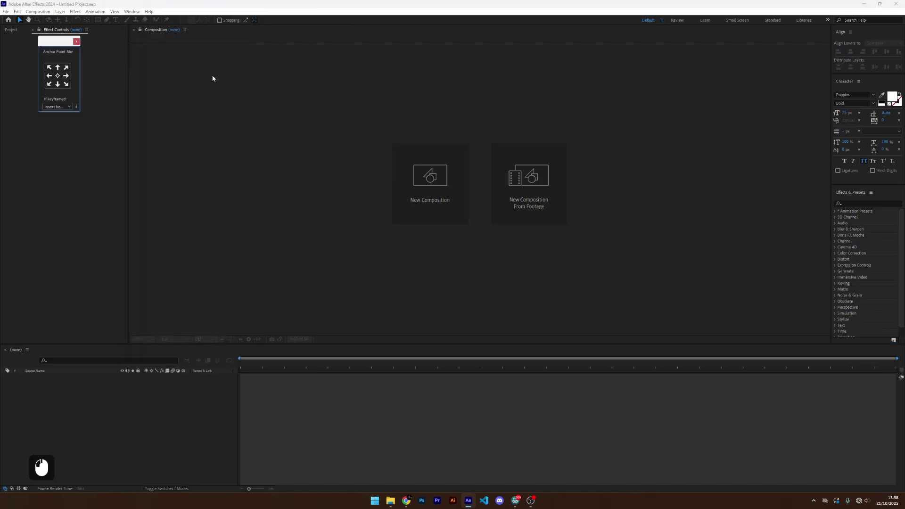
left_click_drag(55, 44, 616, 176)
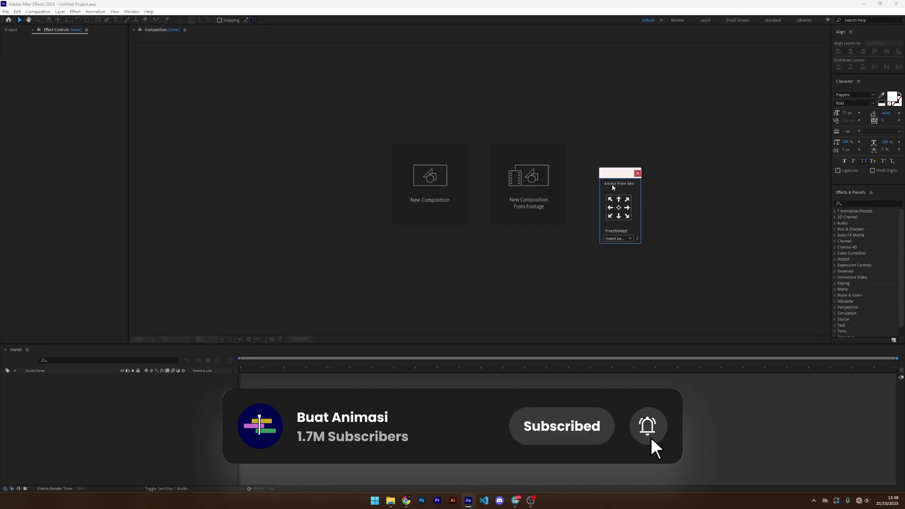
left_click_drag(614, 174, 711, 194)
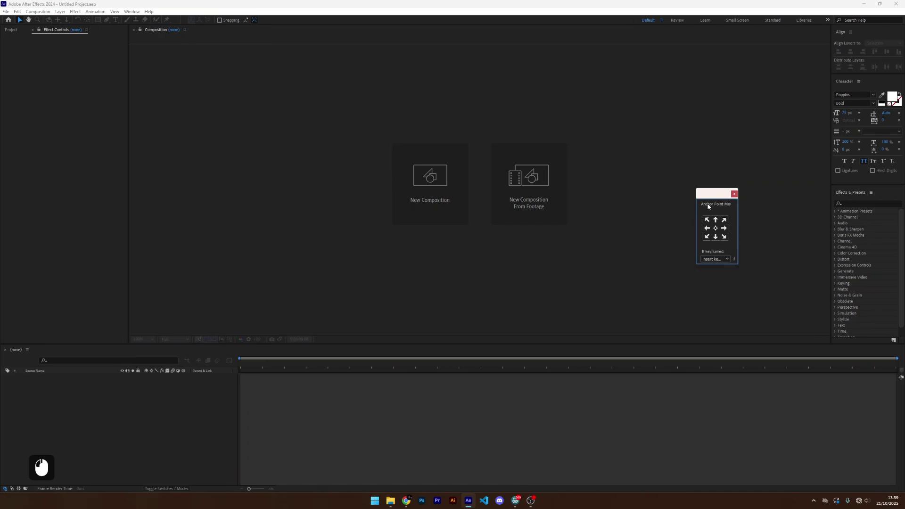
left_click_drag(710, 206, 857, 338)
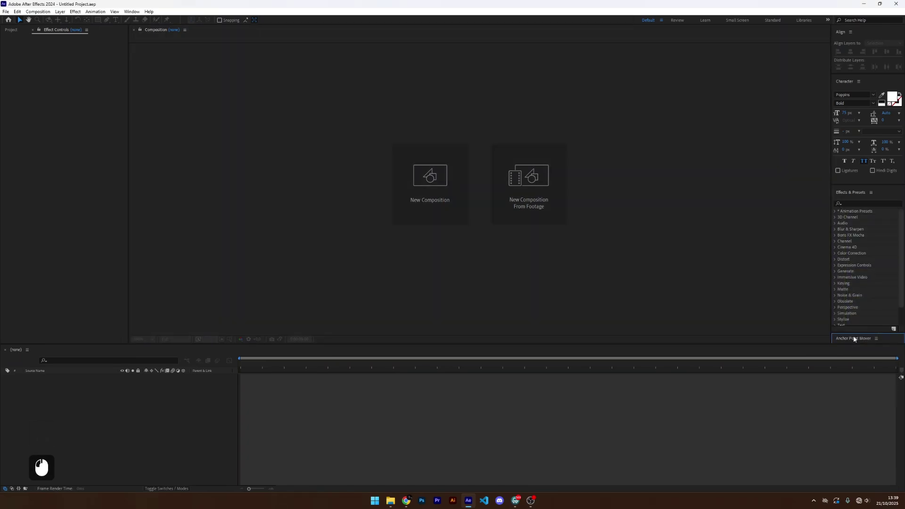
- Reduce the heights of the Character and Effects & Presets panels to give the Anchor Point Mover panel room for all its controls
scroll(866, 303, "down", 6)
scroll(865, 303, "up", 5)
scroll(865, 303, "down", 5)
scroll(865, 303, "up", 9)
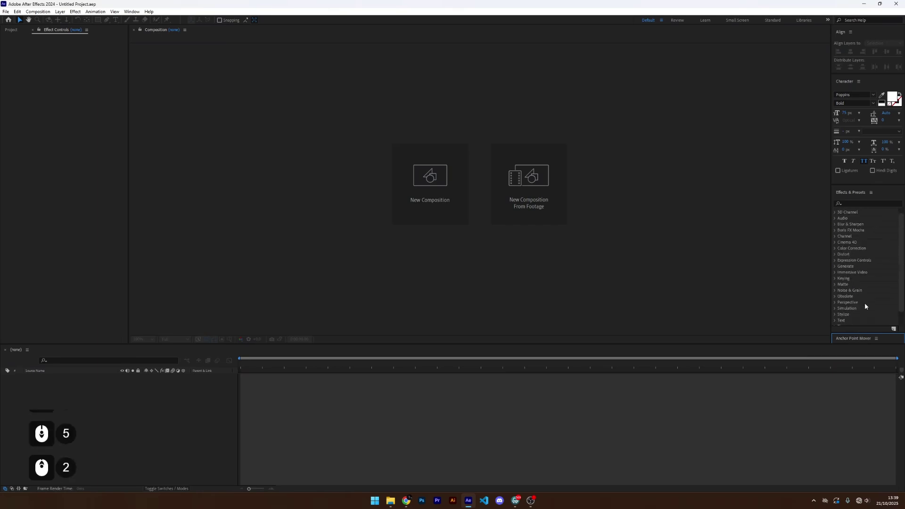
scroll(858, 310, "down", 3)
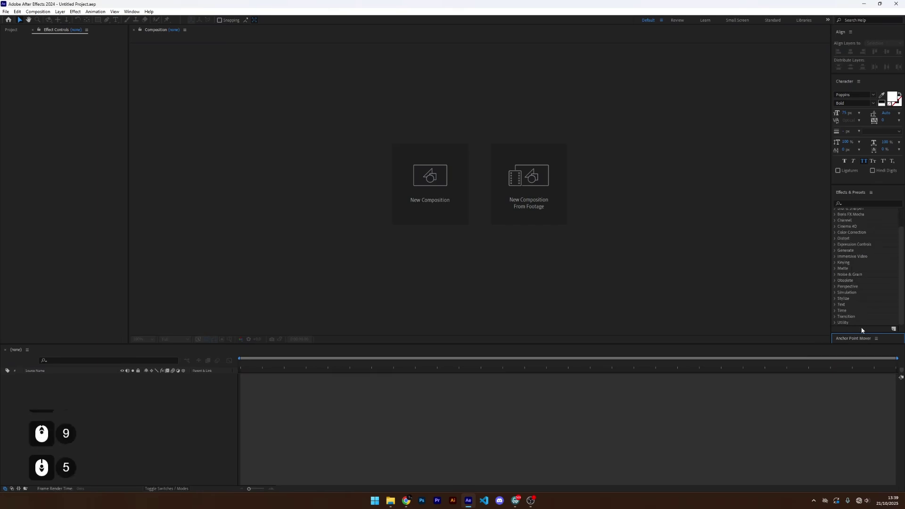
left_click_drag(863, 330, 866, 241)
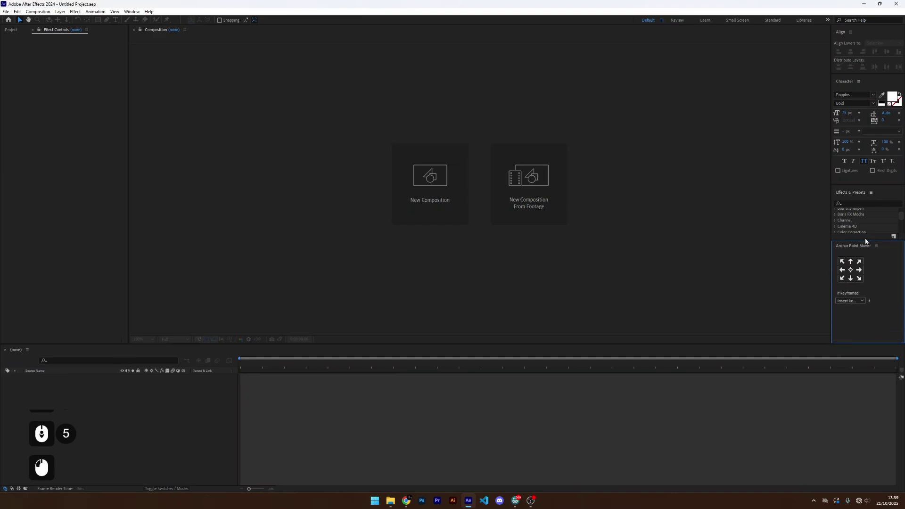
left_click_drag(861, 188, 860, 123)
left_click(863, 244)
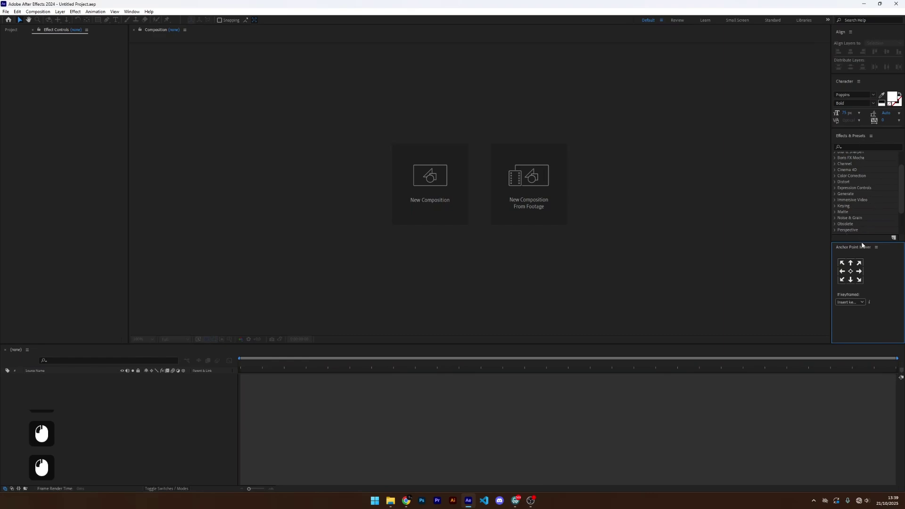
left_click_drag(863, 245, 859, 192)
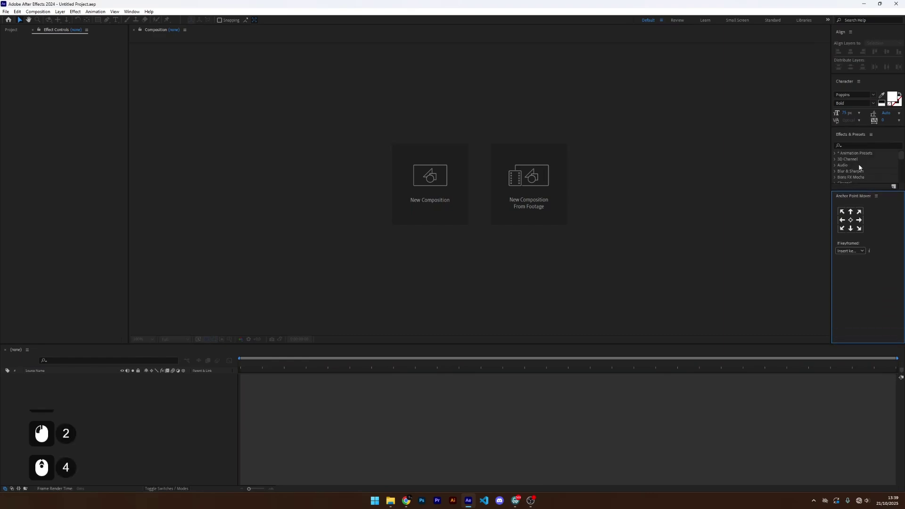
scroll(862, 169, "down", 3)
left_click_drag(864, 190, 864, 196)
left_click(703, 143)
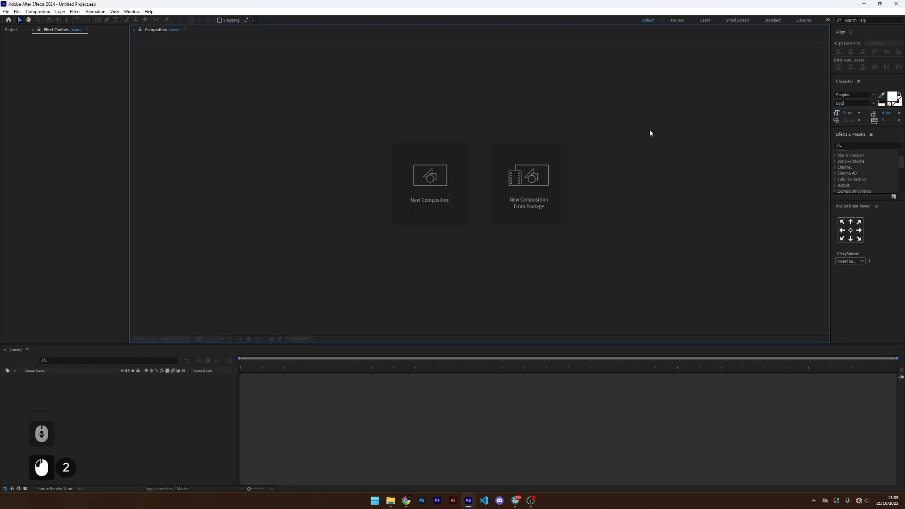
- Open the Paragraph panel, undock it, and group it with the Align panel
left_click(135, 12)
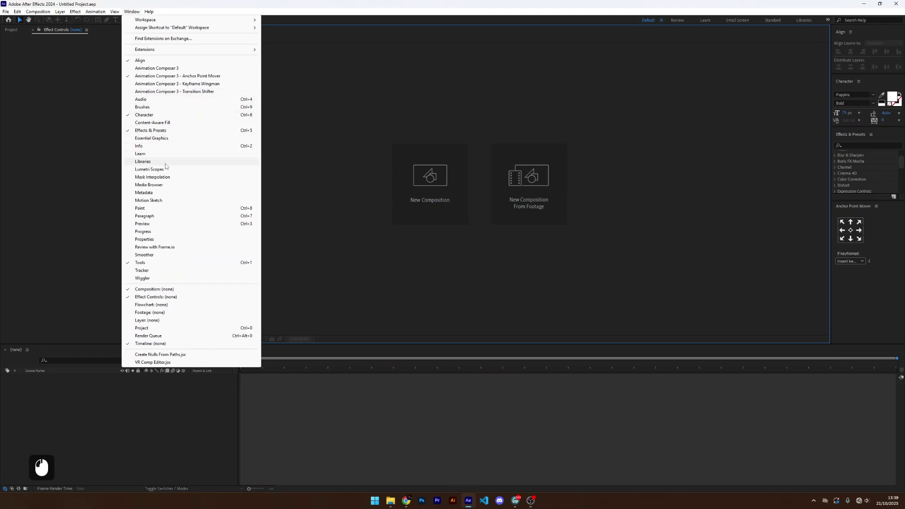
left_click(144, 216)
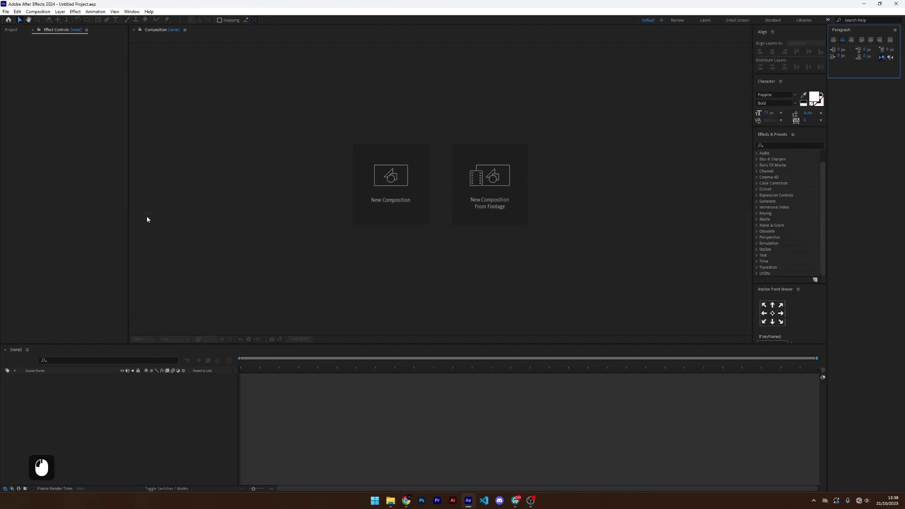
right_click(847, 31)
left_click(849, 41)
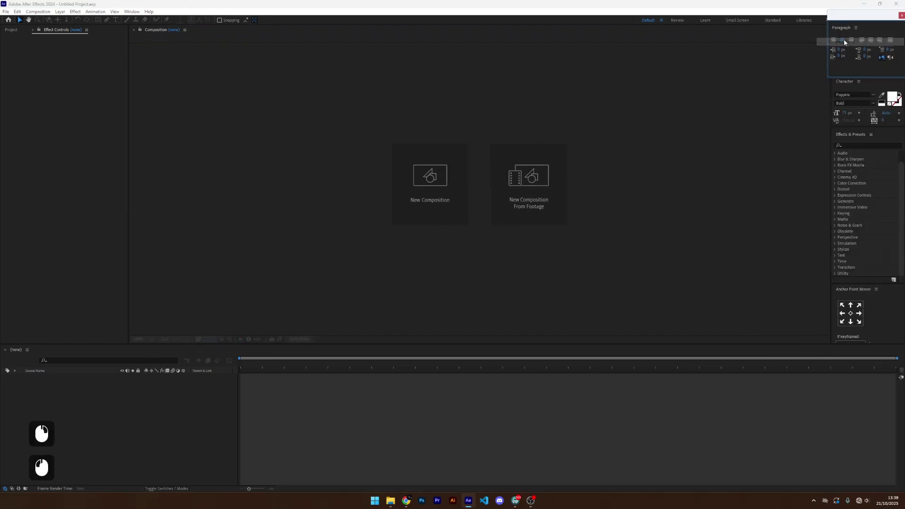
left_click_drag(862, 18, 854, 52)
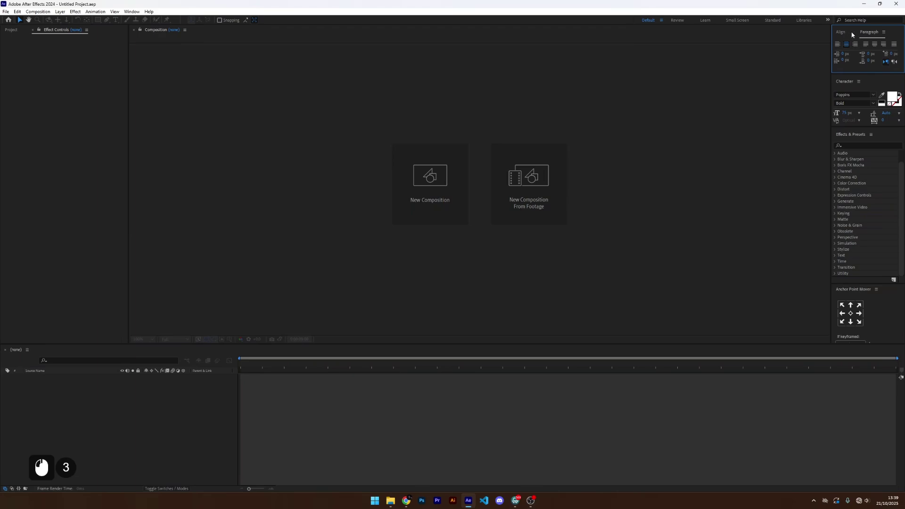
- Switch back and forth between the grouped Align and Paragraph panels, leaving Align in front
left_click(843, 33)
left_click(868, 33)
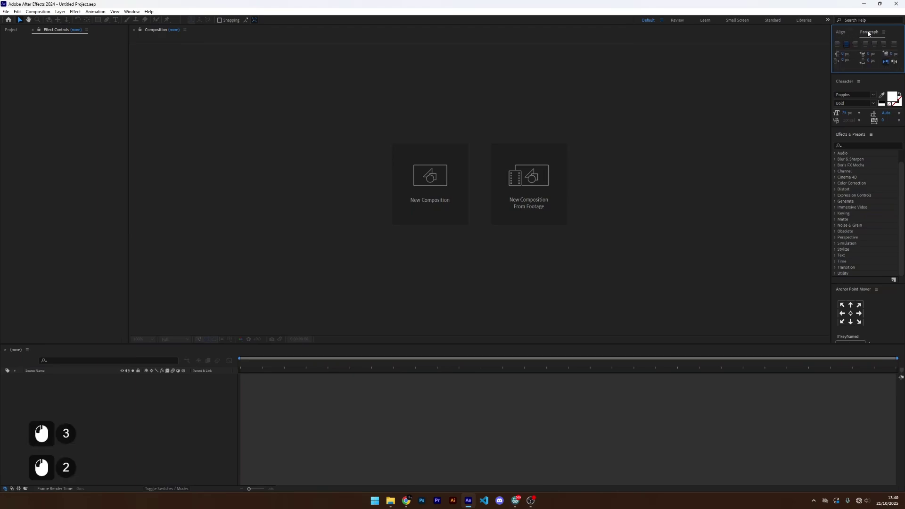
left_click(845, 34)
left_click(868, 34)
left_click(843, 33)
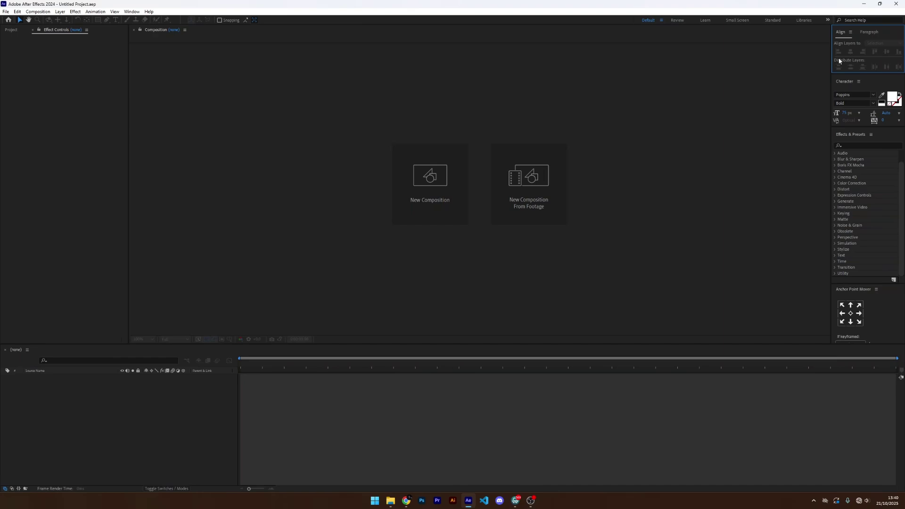
left_click(866, 35)
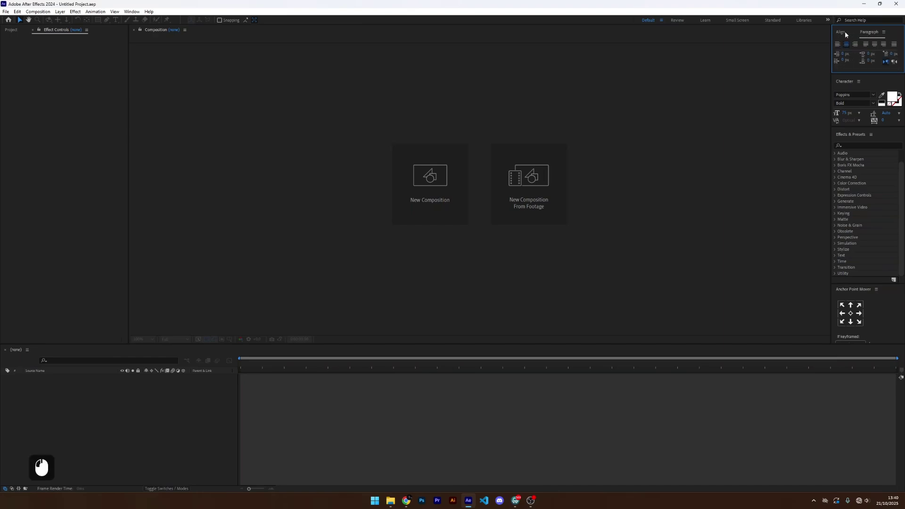
left_click(845, 33)
- Open the Animation Composer 3 - Keyframe Wingman panel and dock it into the Effects & Presets group
left_click(130, 15)
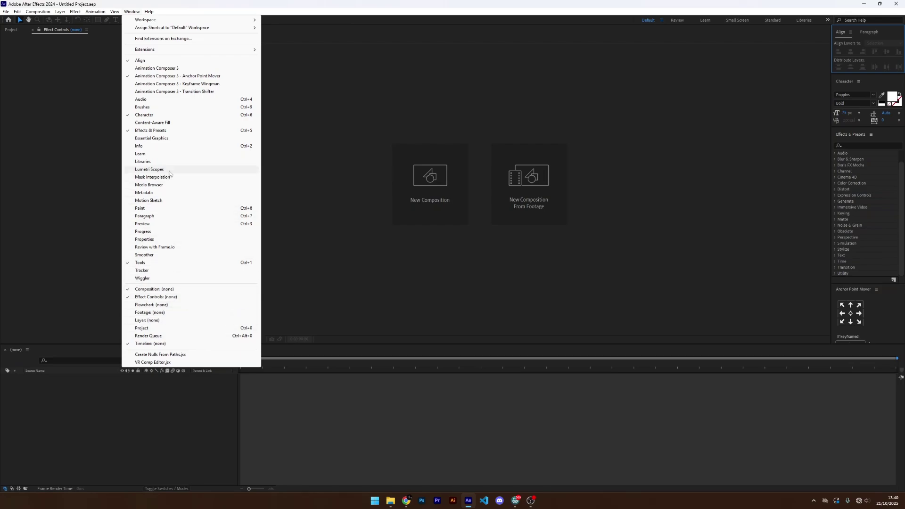
left_click(199, 84)
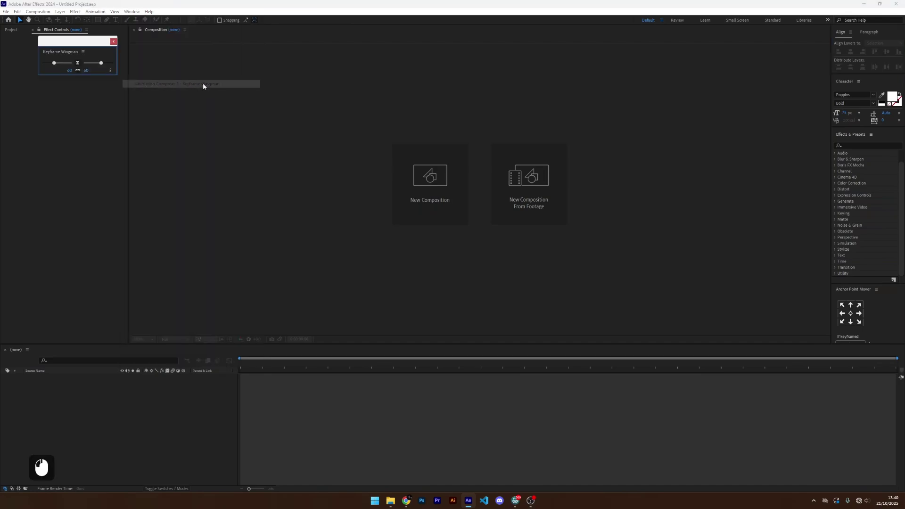
left_click_drag(78, 41, 854, 140)
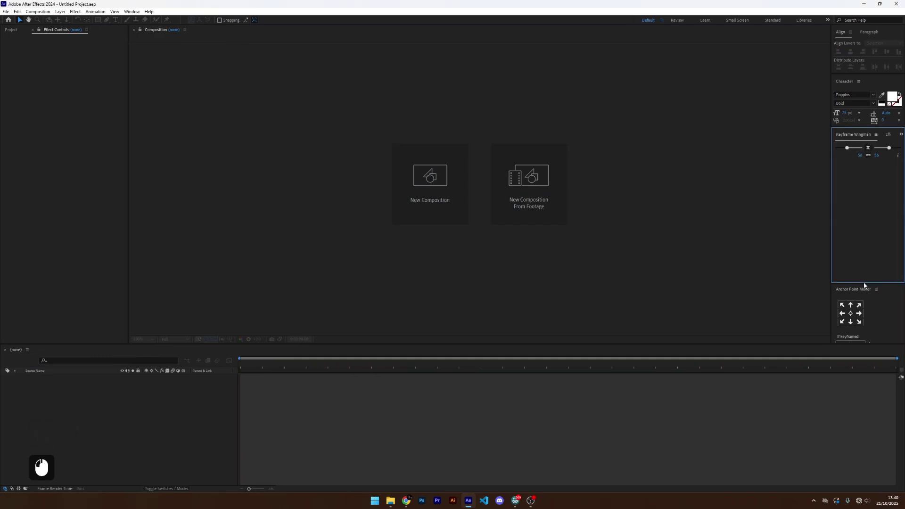
left_click(887, 137)
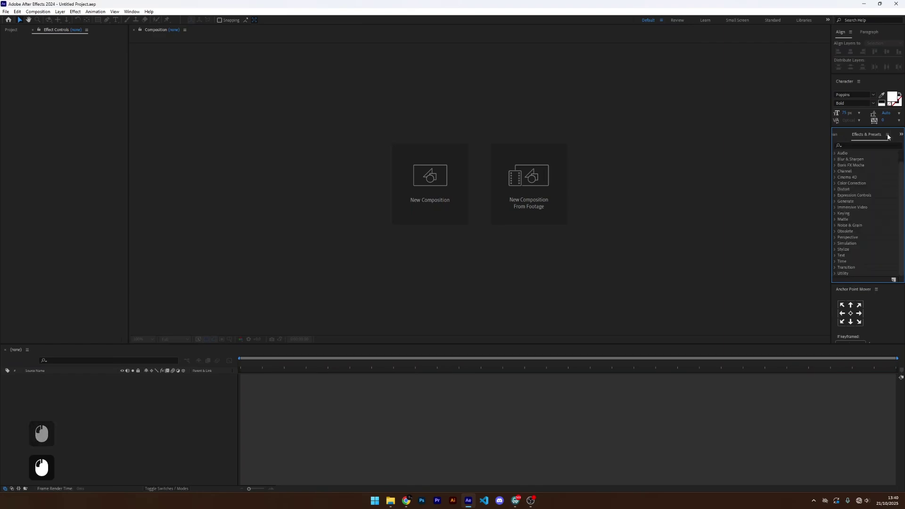
left_click(844, 135)
- Undock Keyframe Wingman, dock it between Effects & Presets and Anchor Point Mover, and reduce its height to fit its controls
right_click(851, 137)
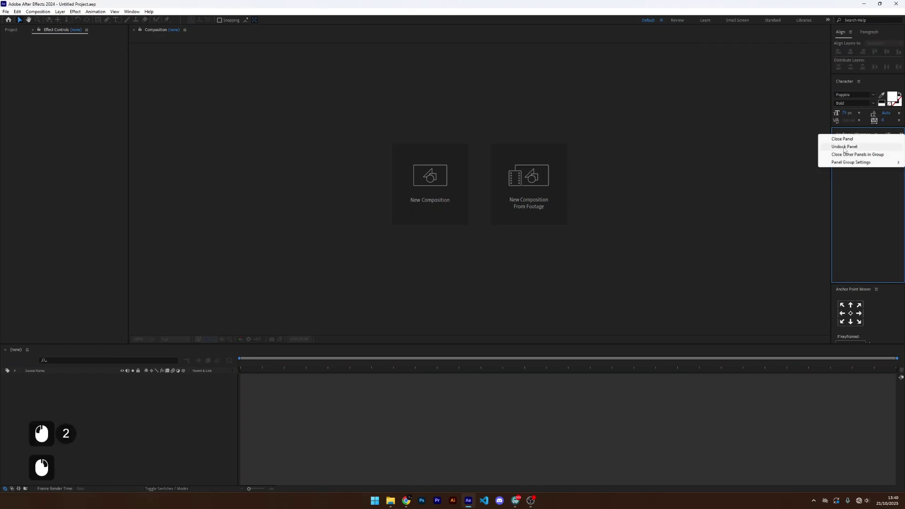
left_click(843, 146)
left_click_drag(851, 128, 866, 214)
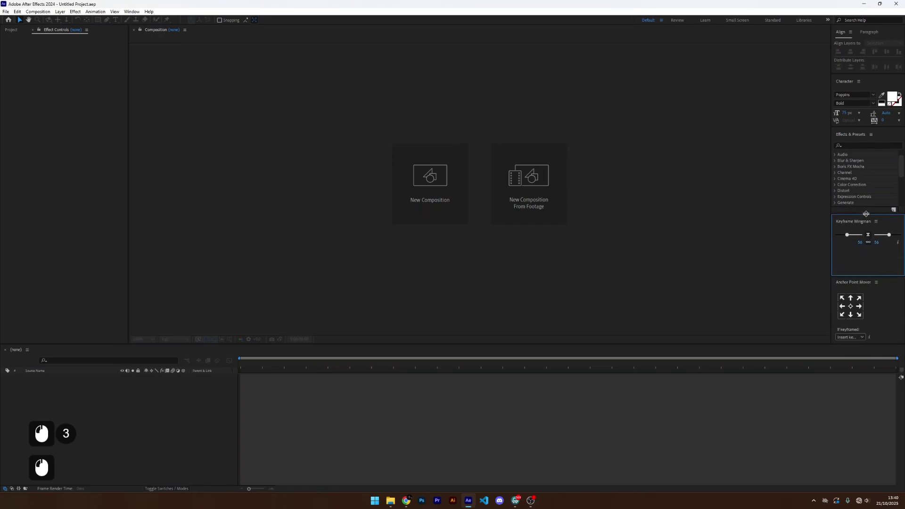
left_click_drag(861, 278, 863, 250)
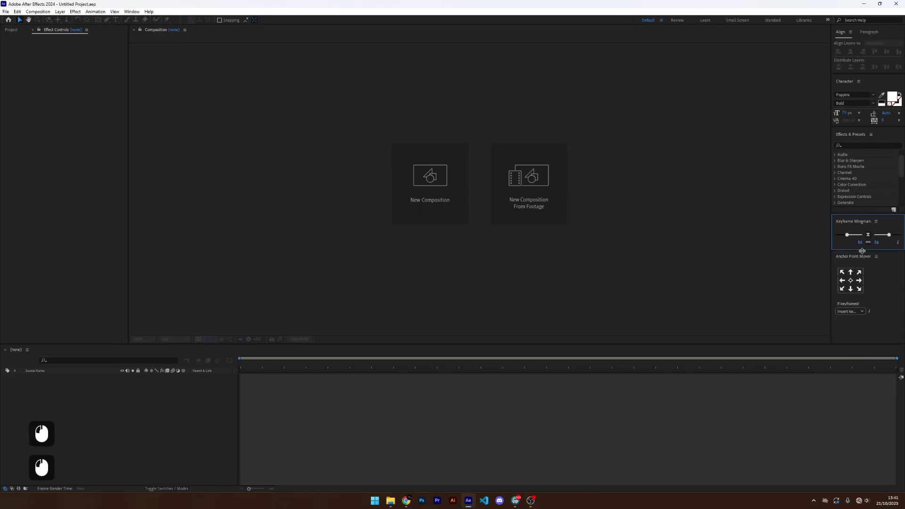
left_click(800, 279)
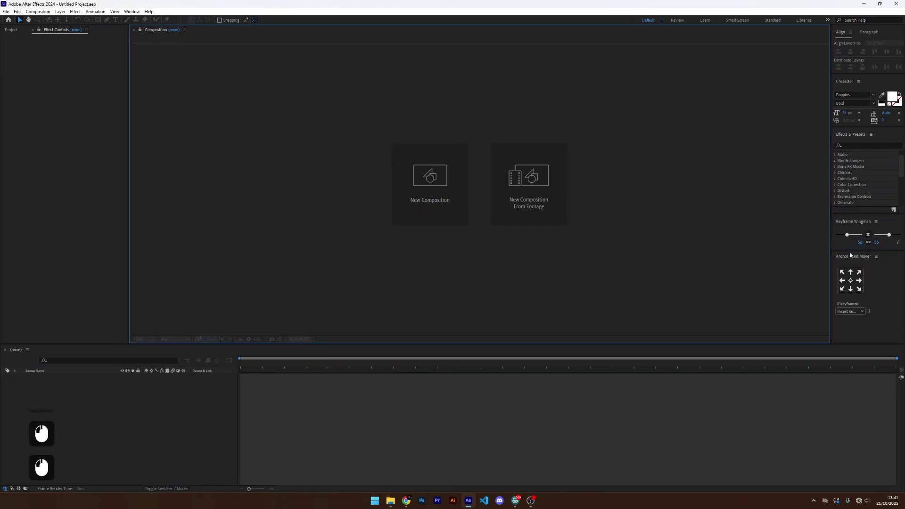
left_click(408, 413)
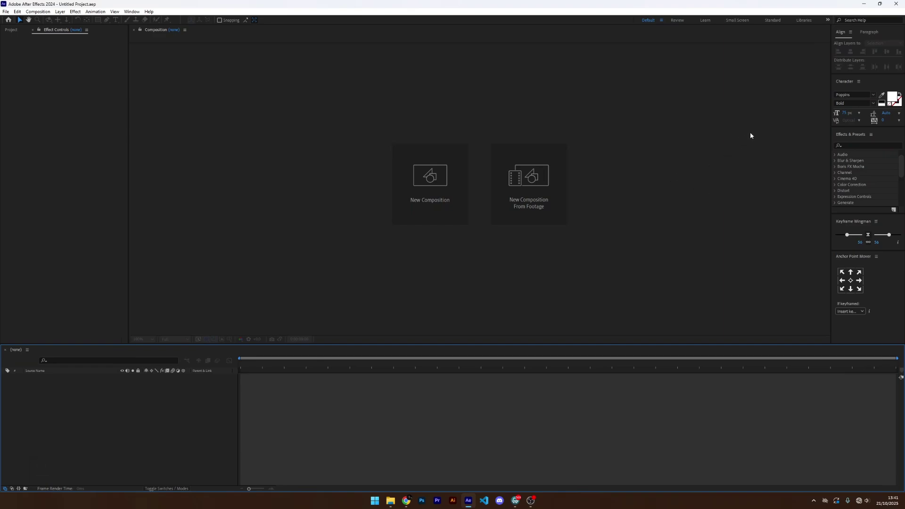
double_click(189, 152)
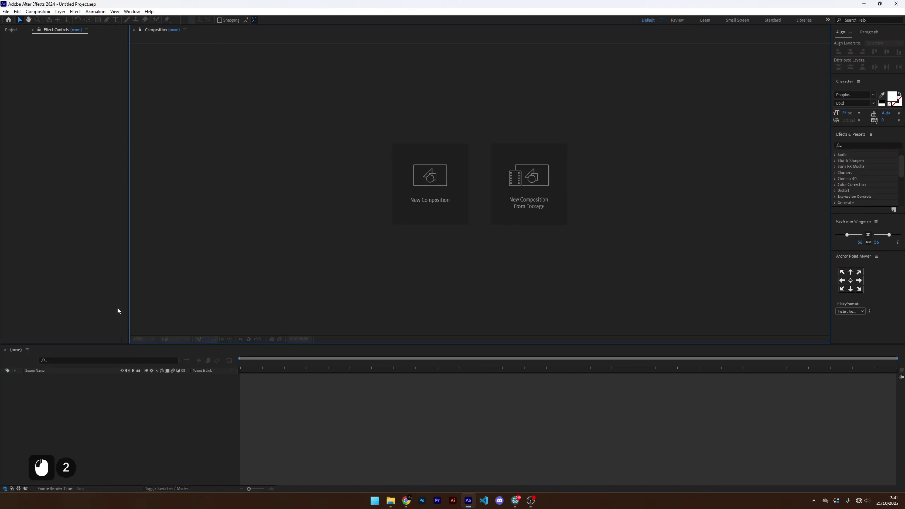
left_click(292, 406)
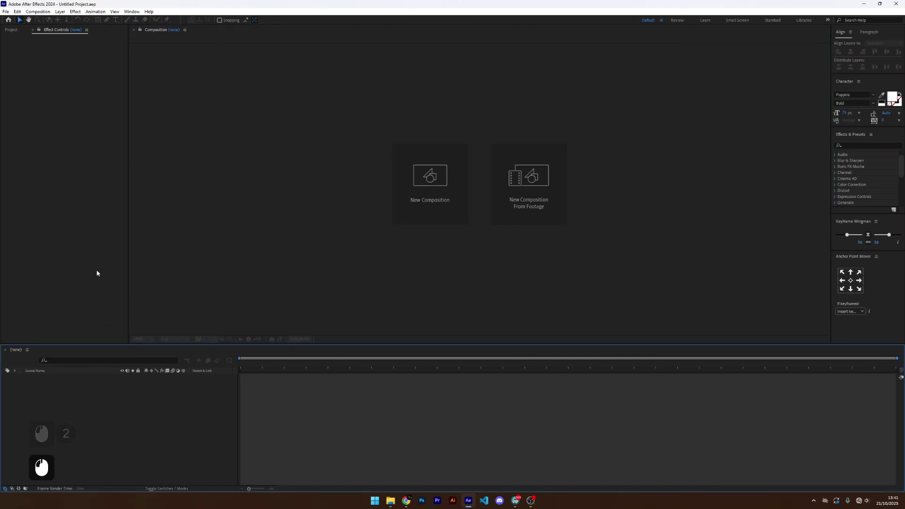
- Show the Project panel, return to Effect Controls, and activate the Composition and Timeline panels in turn to review the layout
double_click(97, 252)
left_click(11, 31)
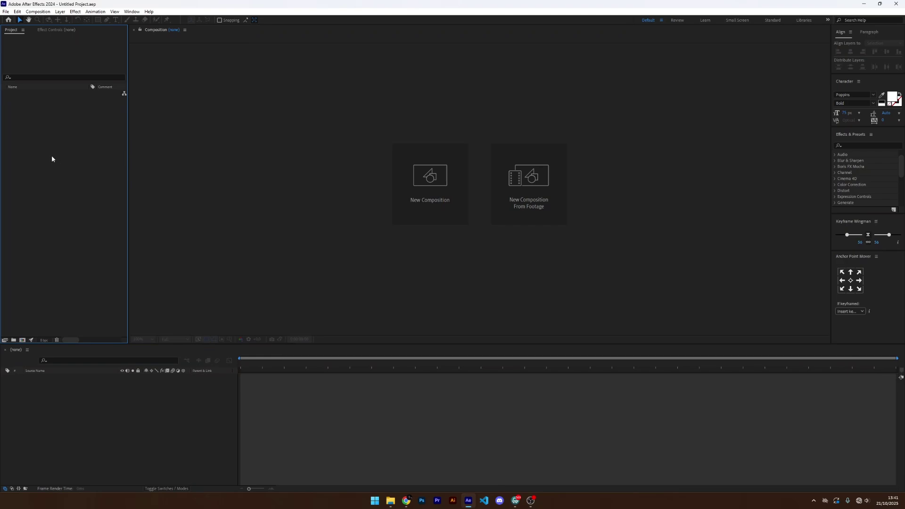
left_click(49, 31)
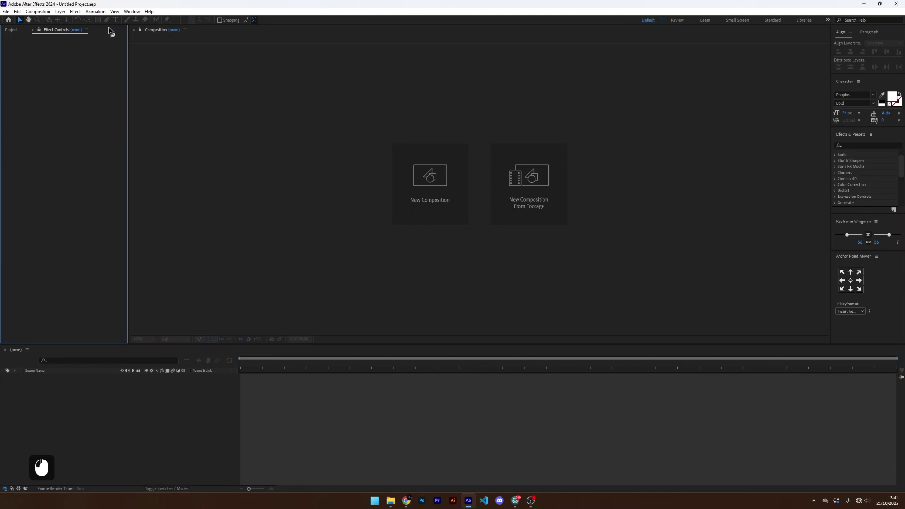
left_click(156, 30)
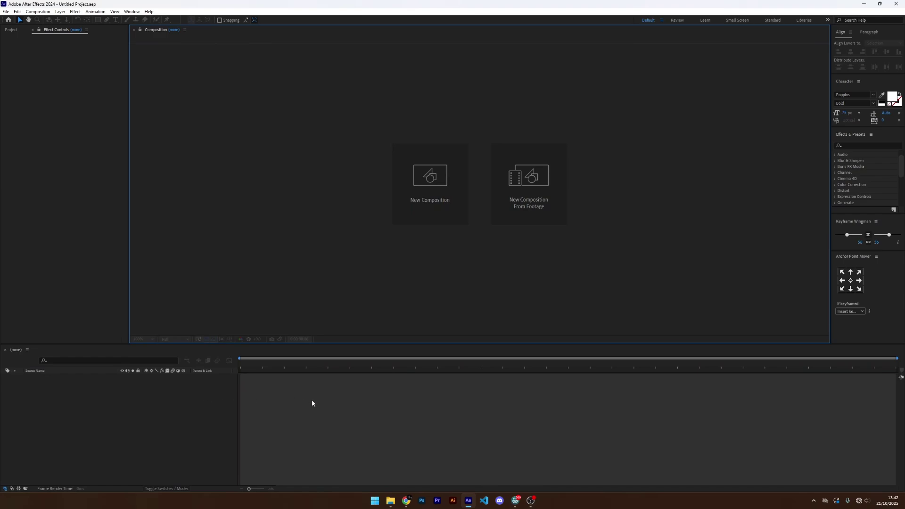
left_click(365, 399)
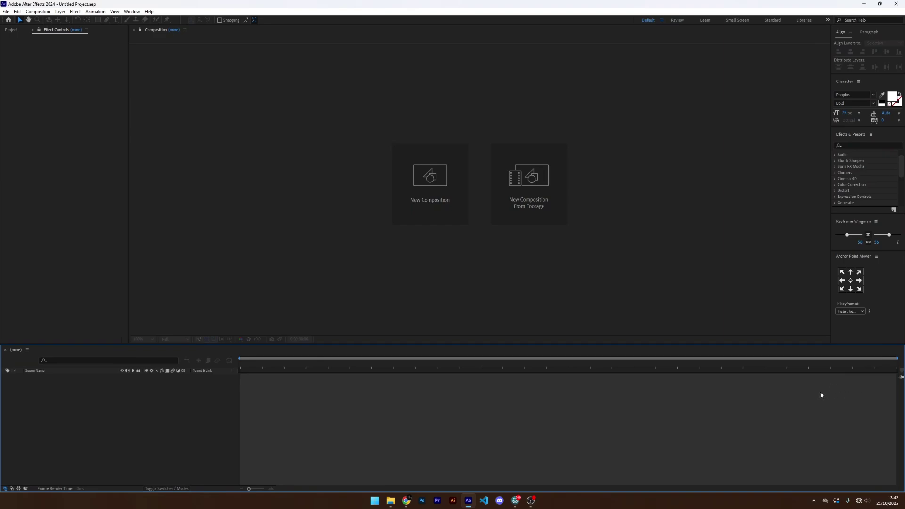
- Save the current panel layout as a new workspace named with the creator's full name
left_click(135, 13)
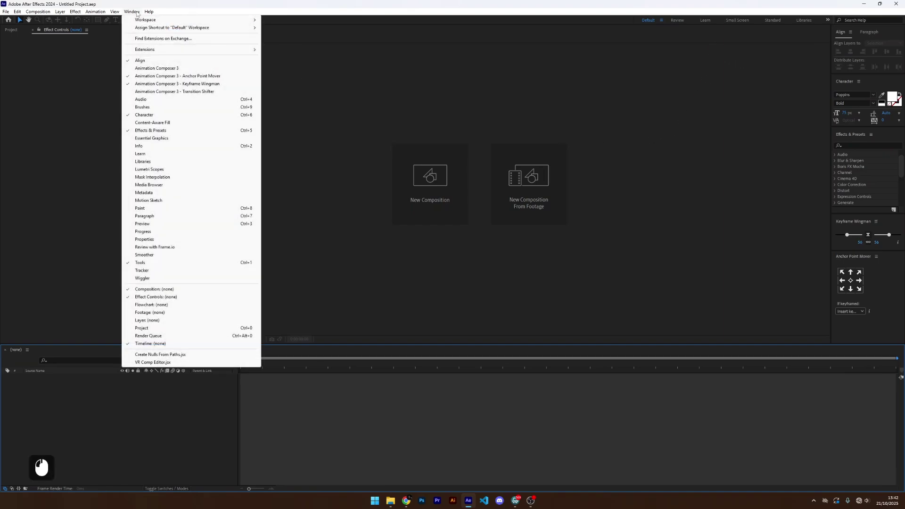
left_click(142, 21)
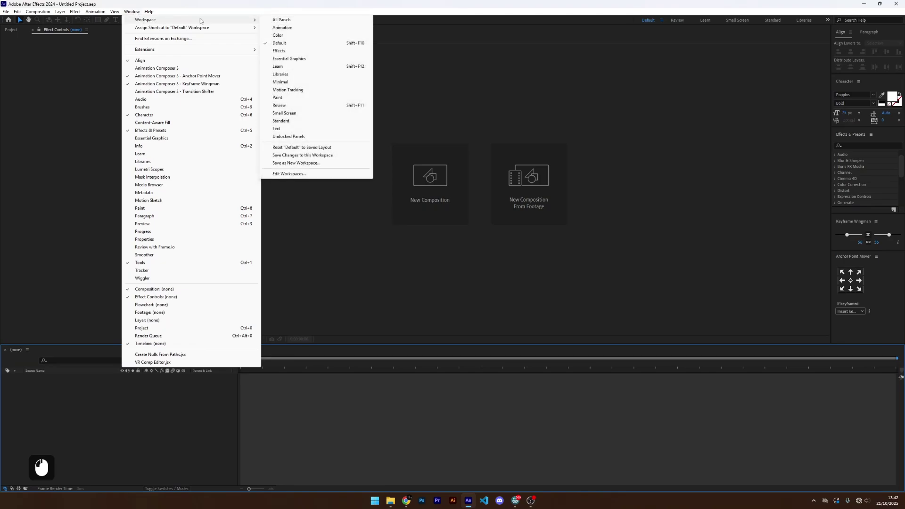
left_click(294, 164)
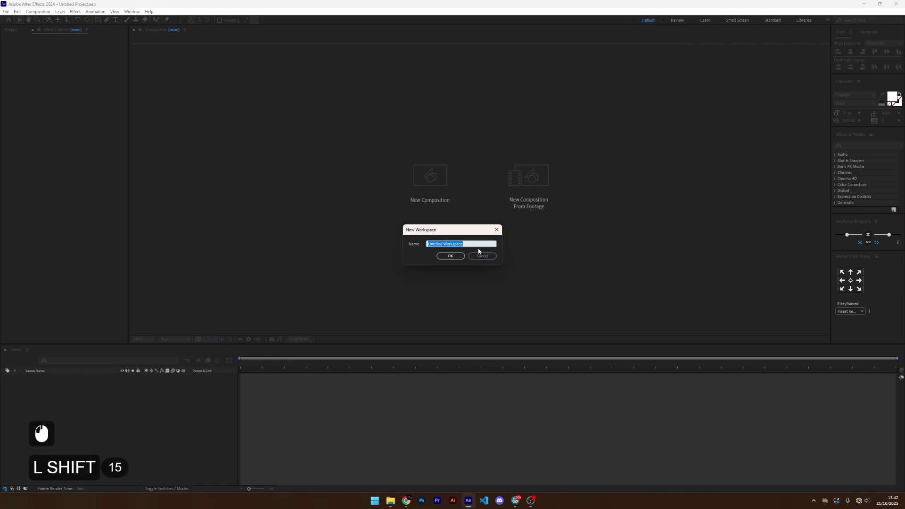
type("Ardi")
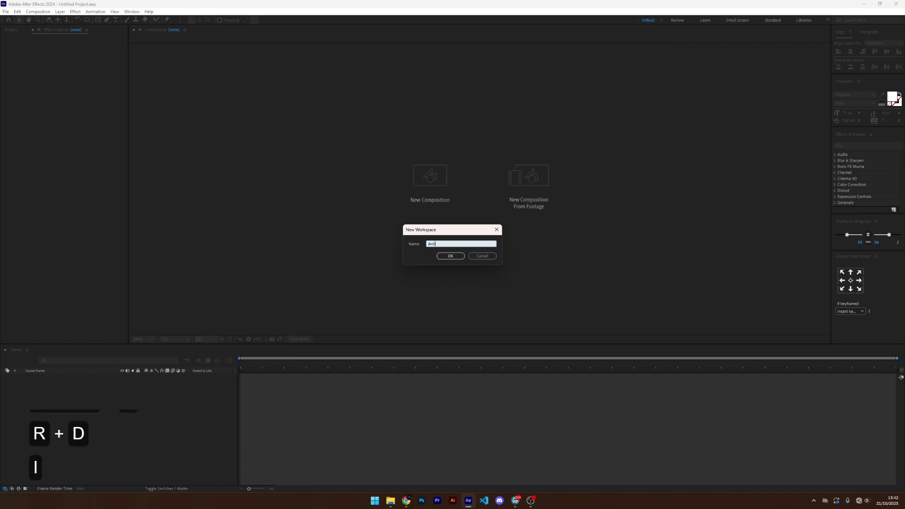
type("ka Yudha")
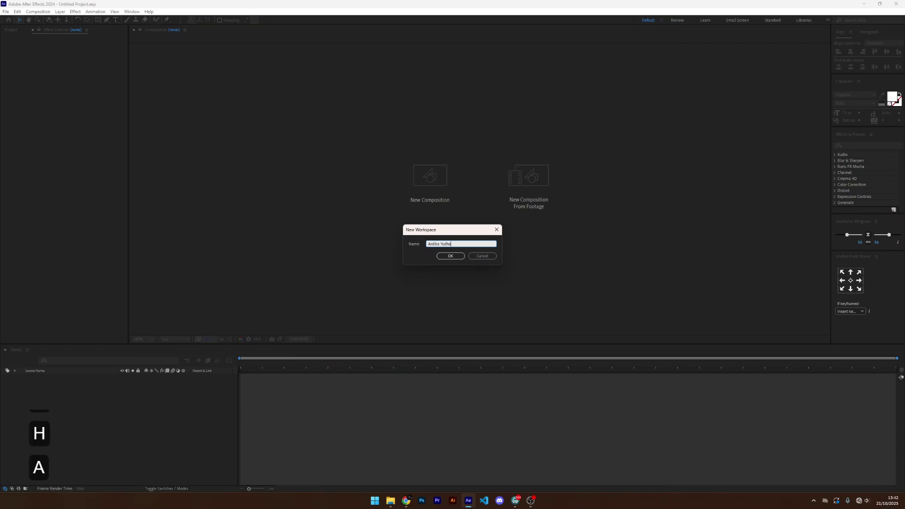
left_click(448, 257)
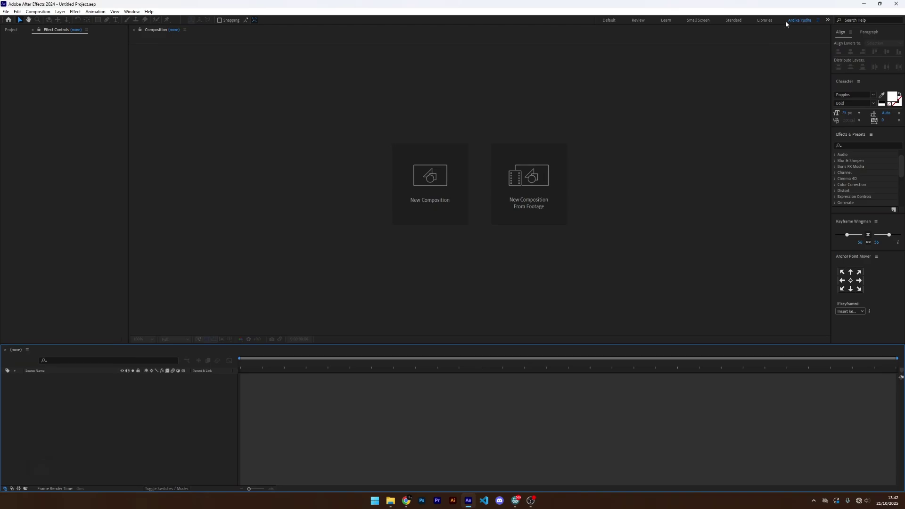
- Switch to the Effects workspace and back to the custom saved workspace to check its layout, leaving the Composition panel active
left_click(129, 12)
mouse_move(141, 21)
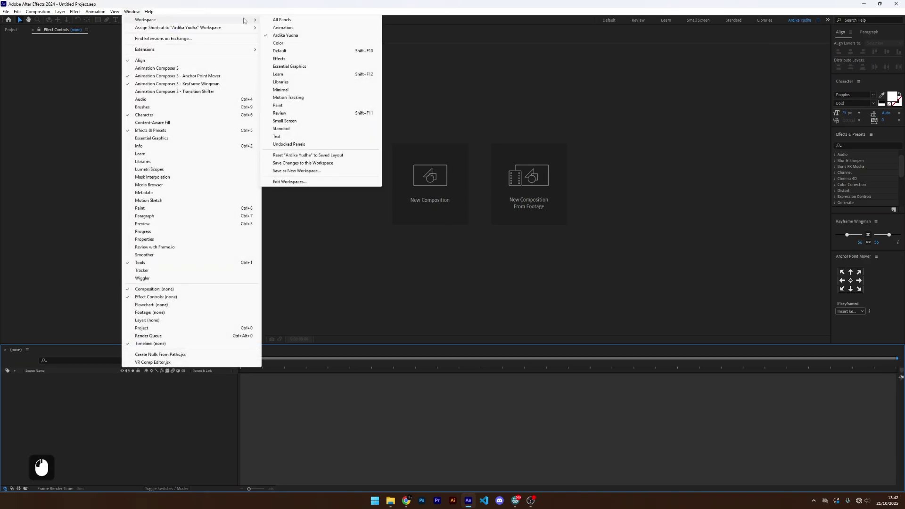
left_click(284, 60)
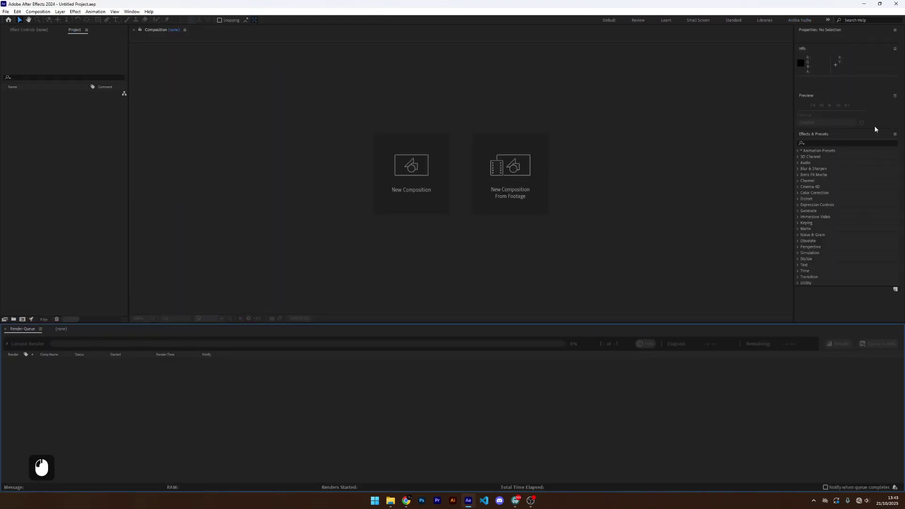
left_click(803, 20)
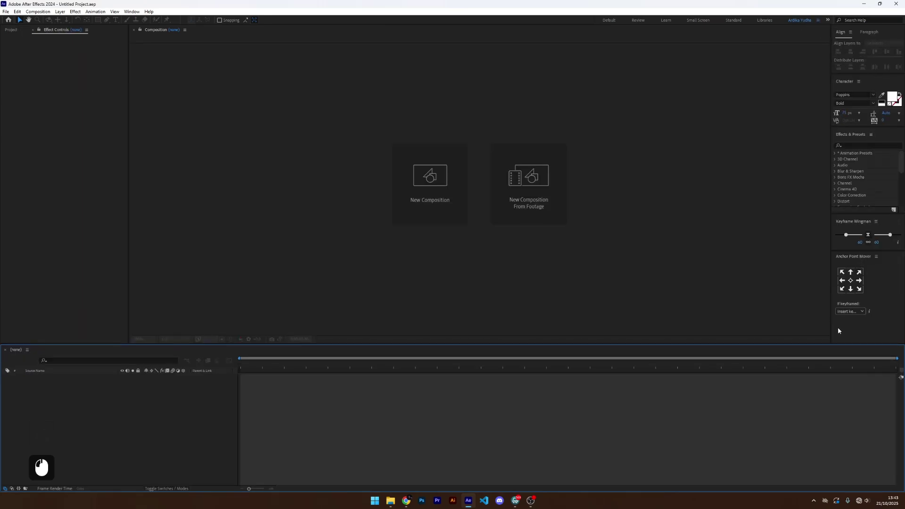
left_click(370, 265)
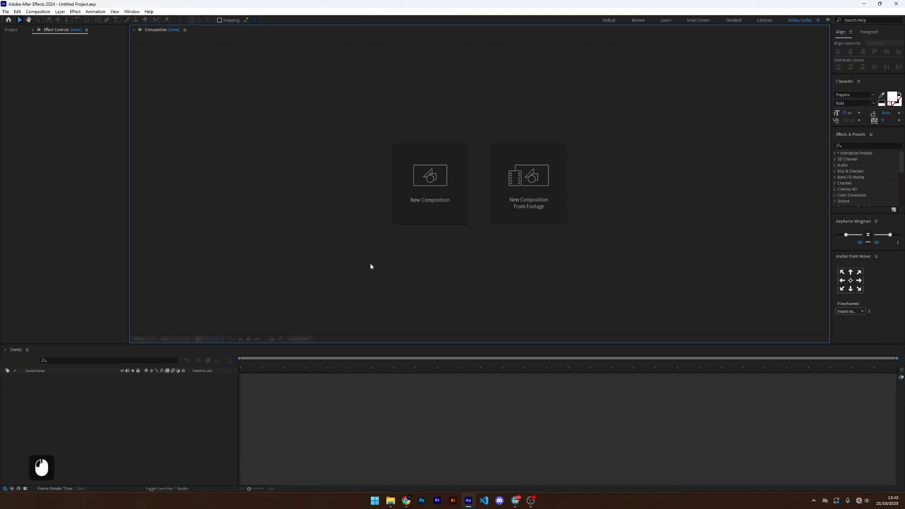